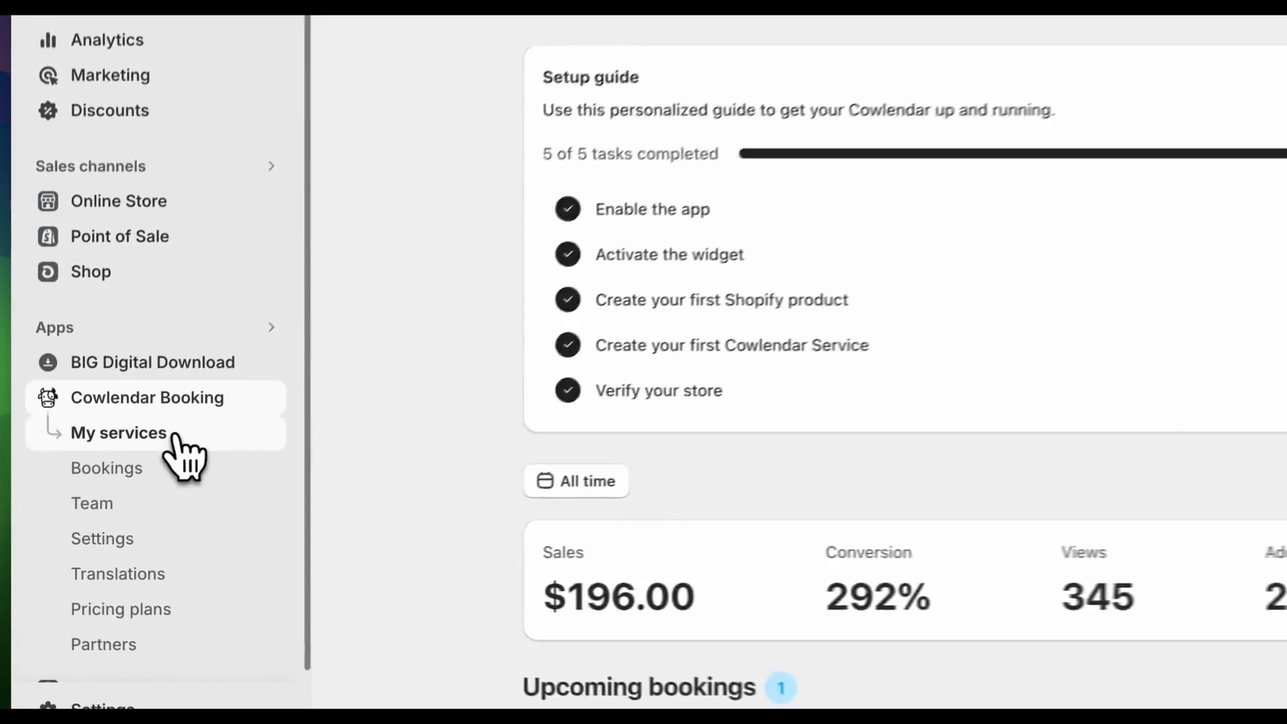
Open the existing service for editing and link it only to the product's 1Hr variant, excluding 2Hr
left_click(142, 487)
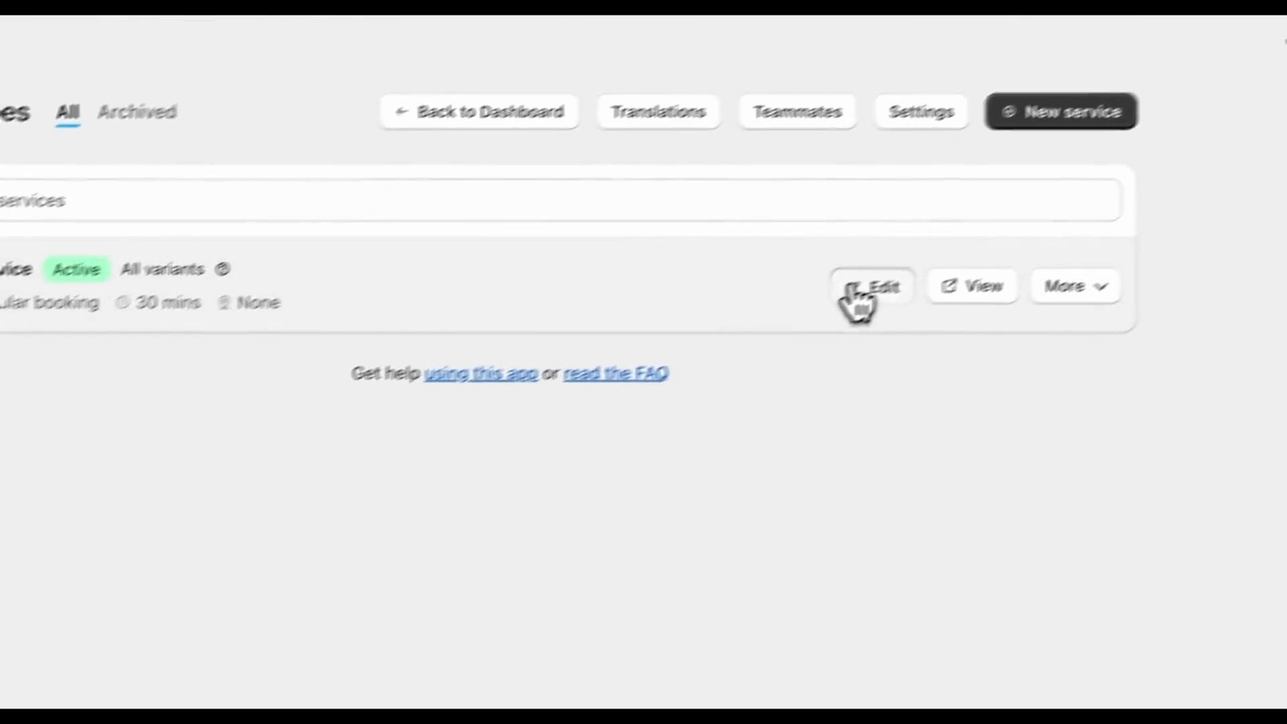
left_click(1274, 115)
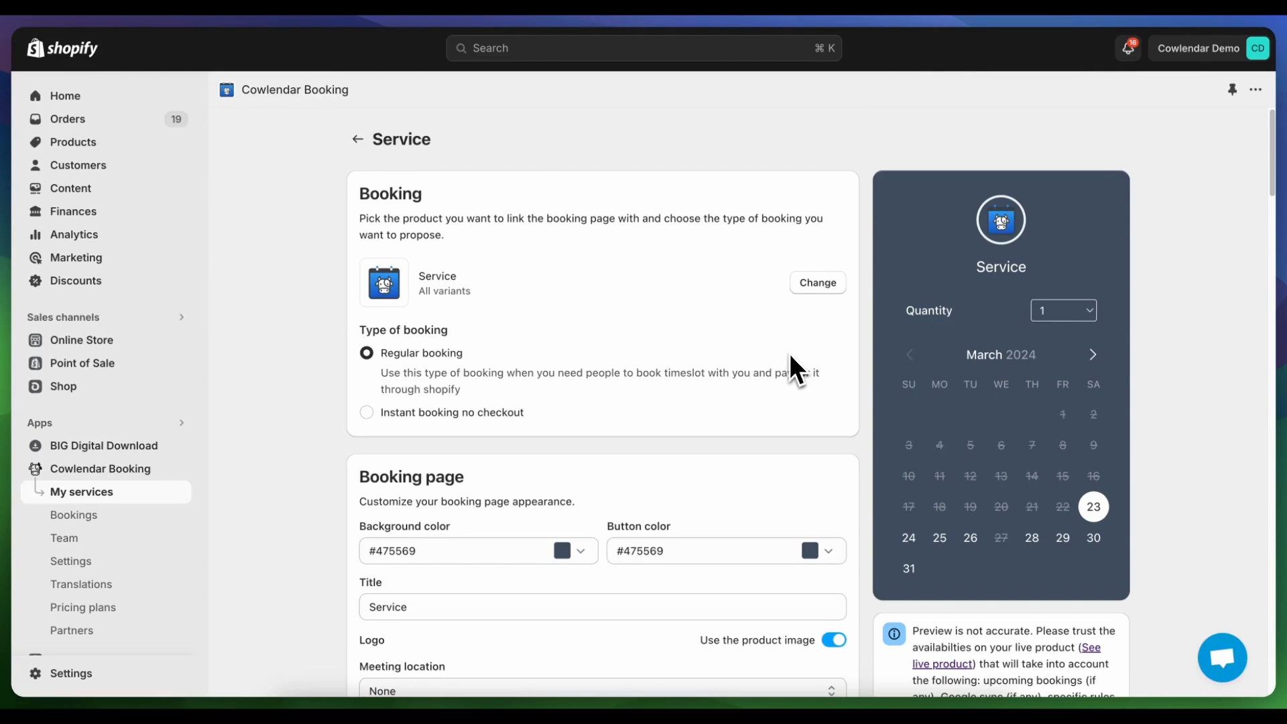
left_click(819, 285)
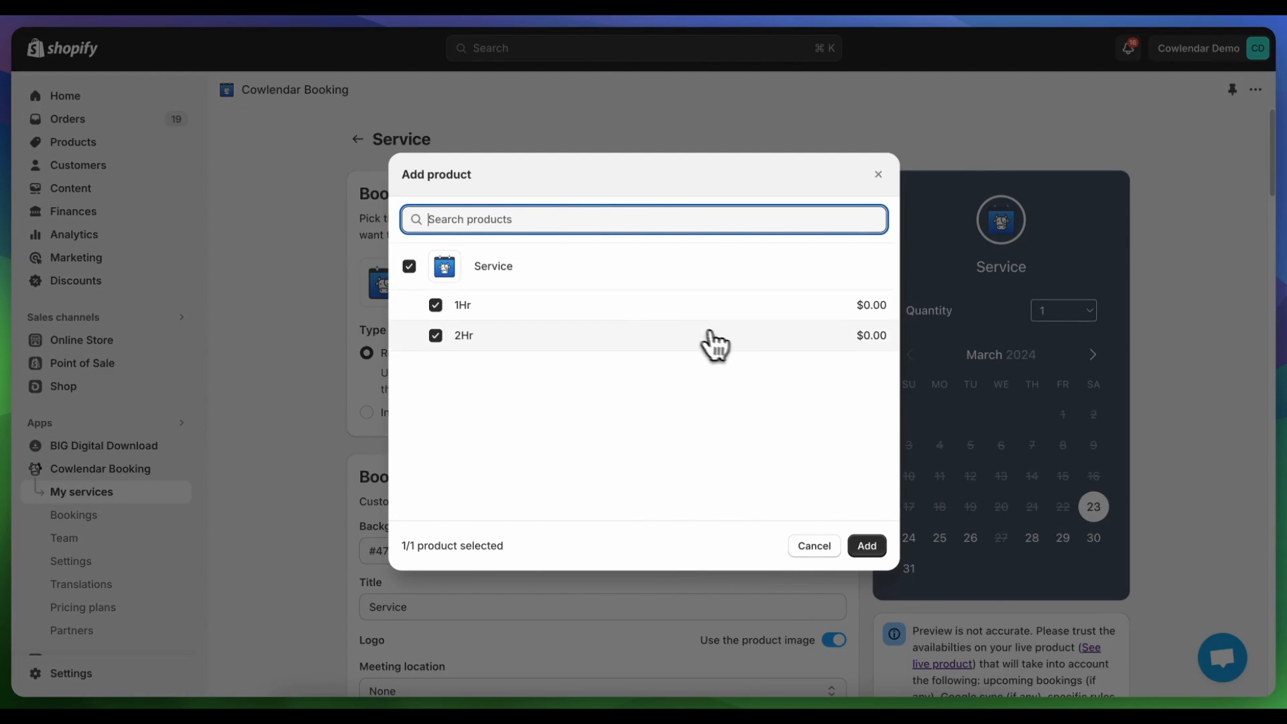
left_click(737, 339)
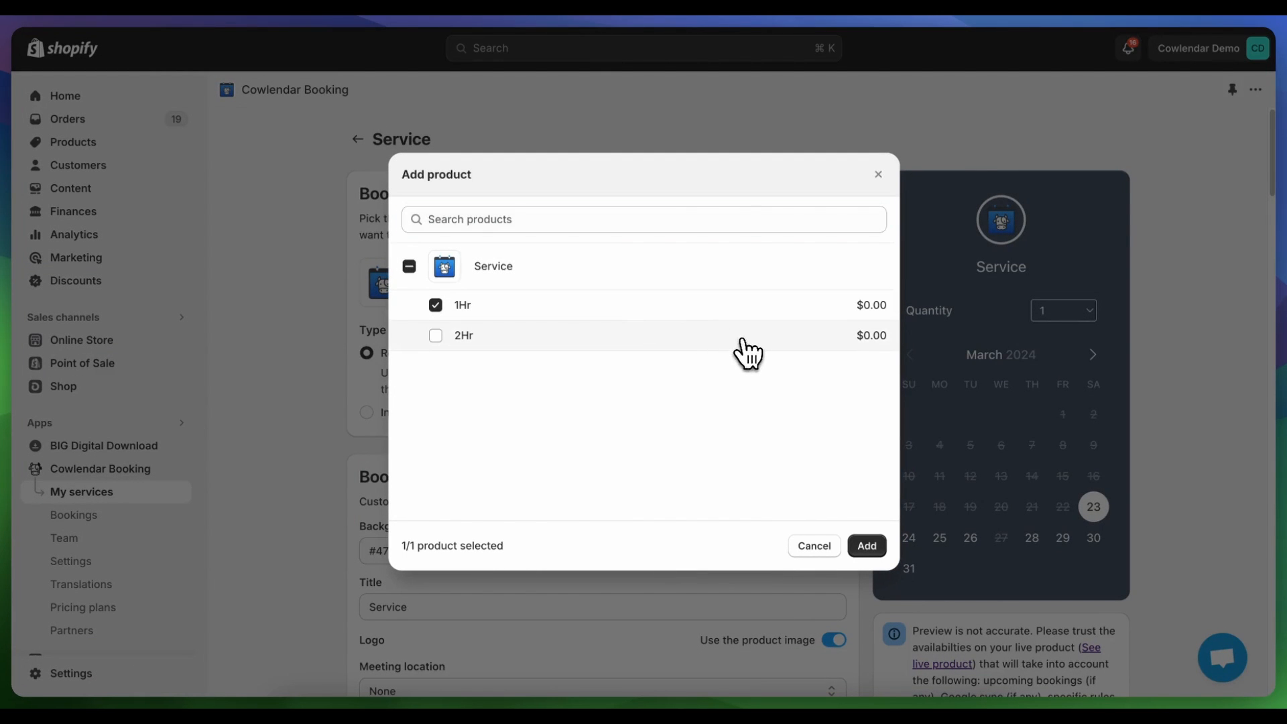
left_click(866, 546)
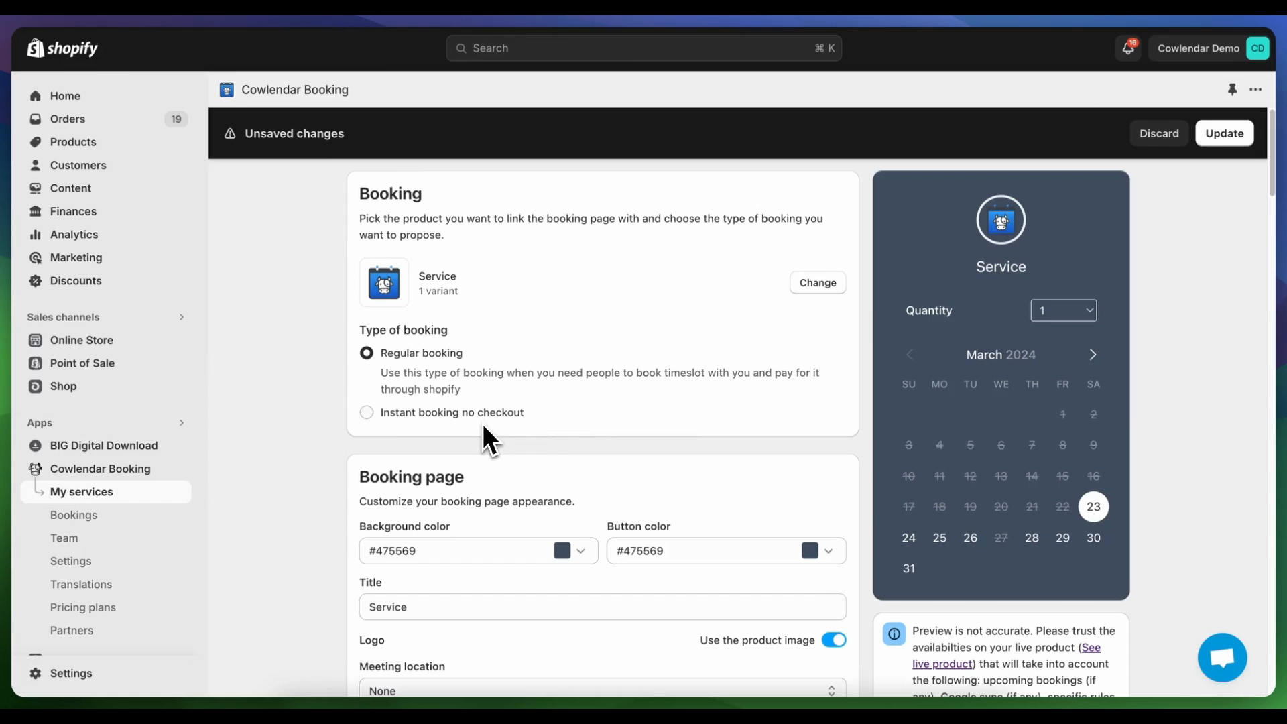
Turn off the product image as the booking page logo and turn it back on
scroll(481, 423, "down", 3)
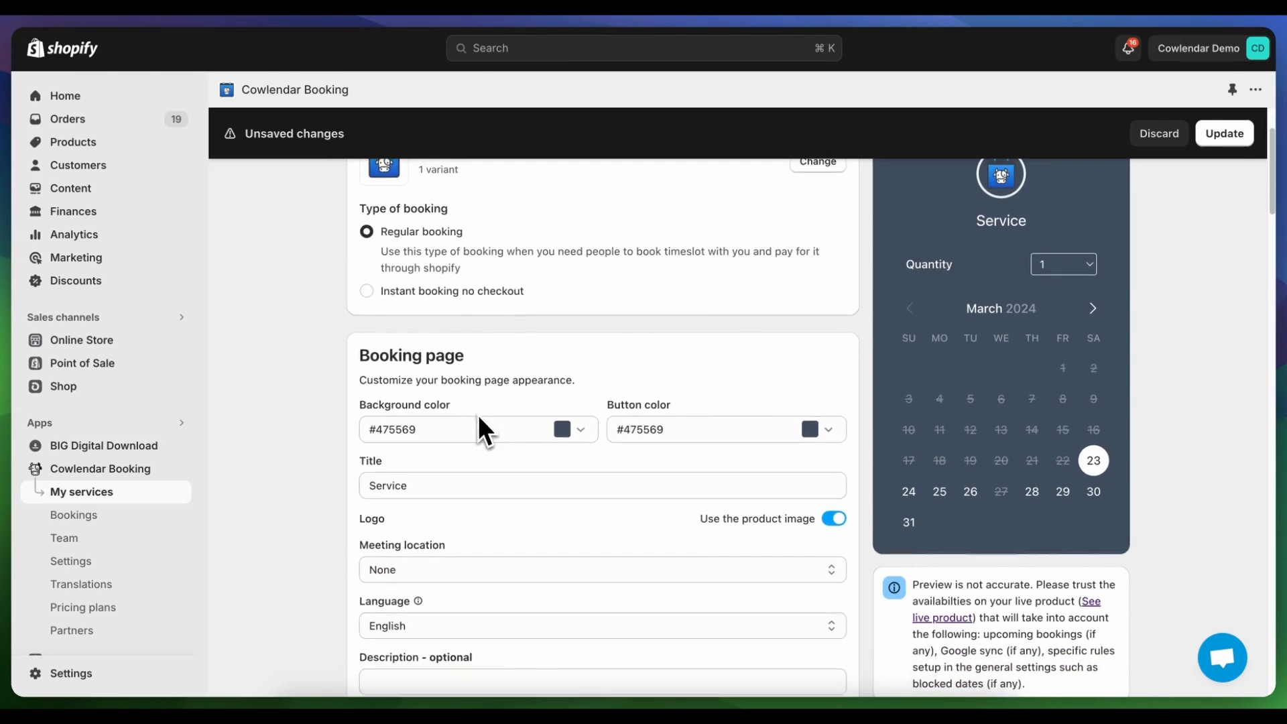
scroll(474, 400, "down", 1)
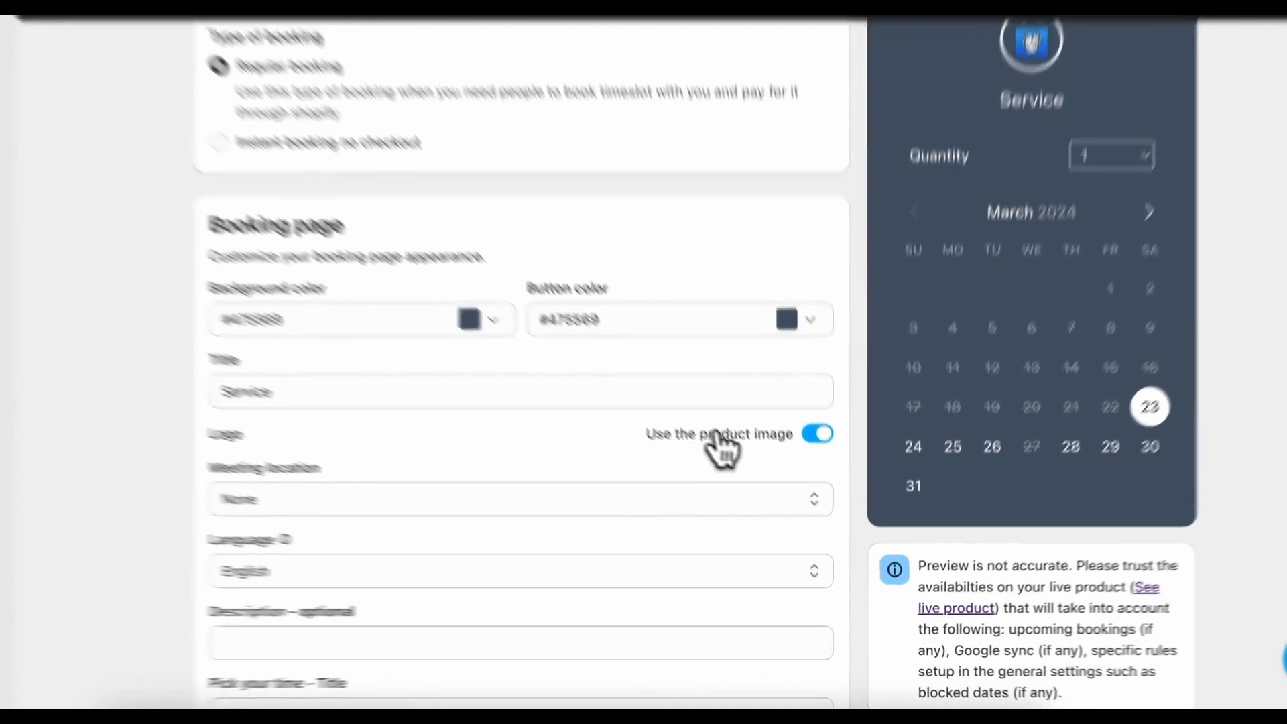
left_click(772, 480)
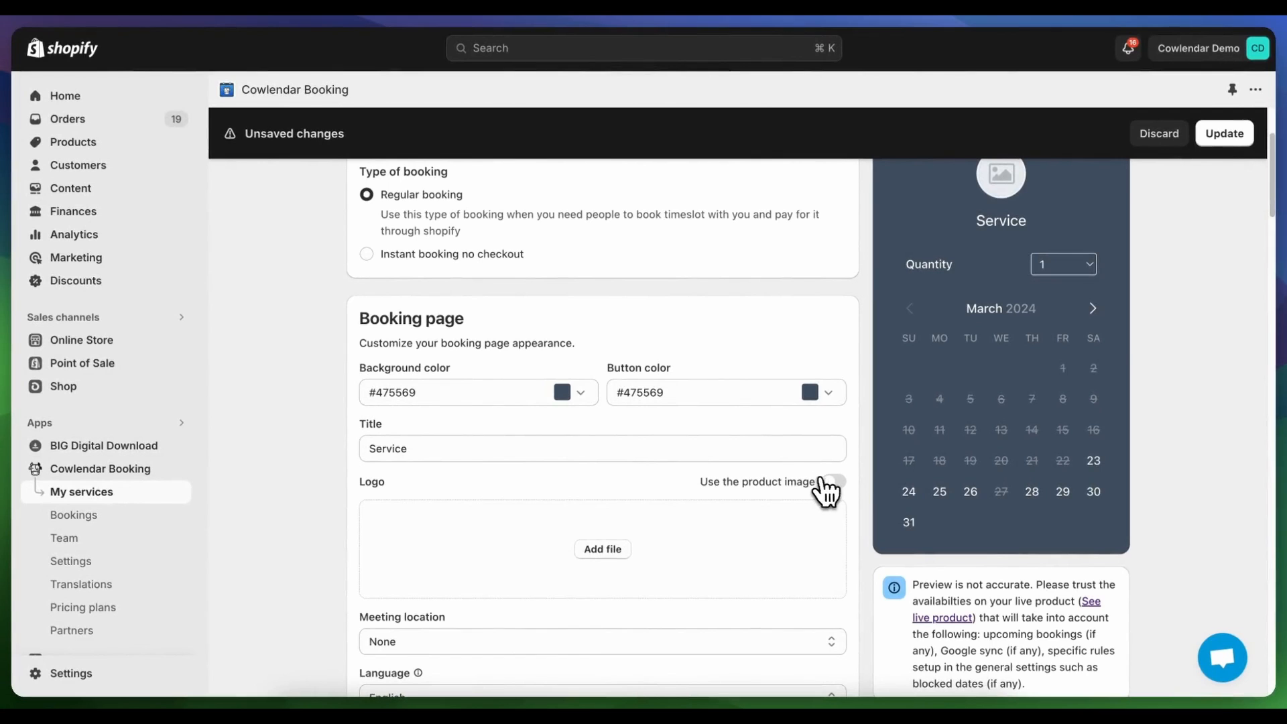
left_click(827, 484)
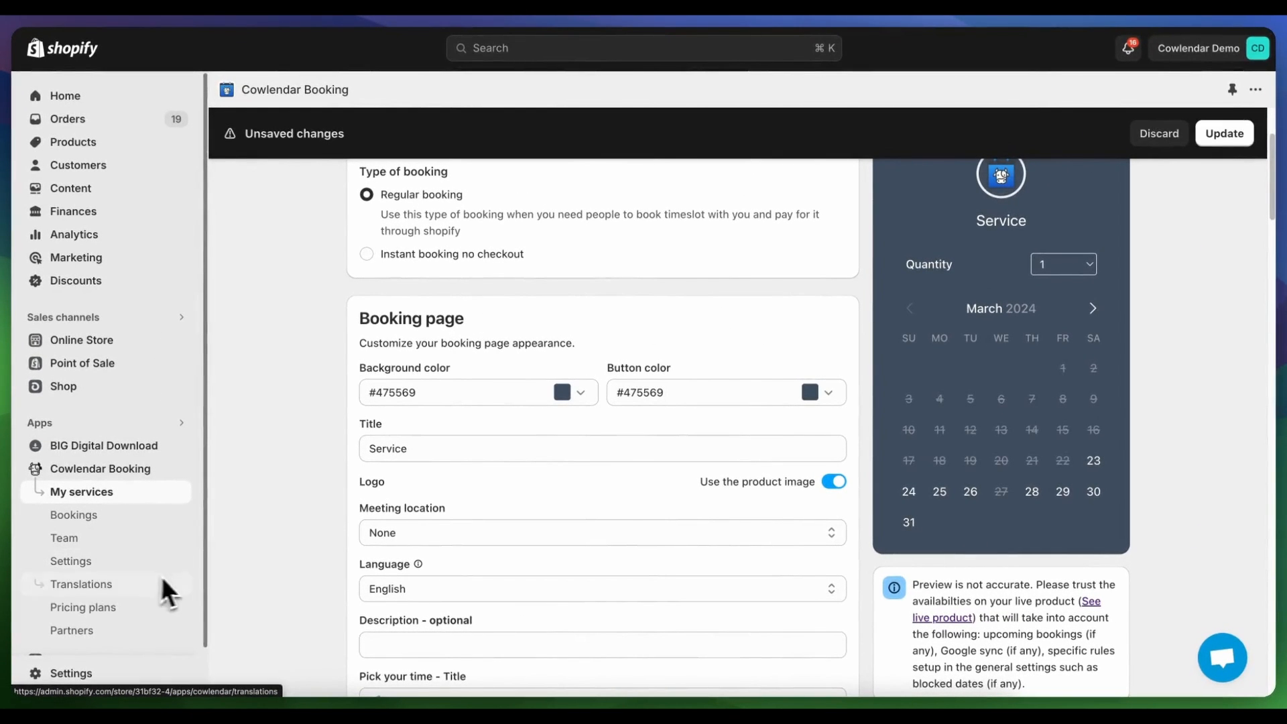
Examine the meeting location options, the remaining booking page settings and the availability section
left_click(392, 535)
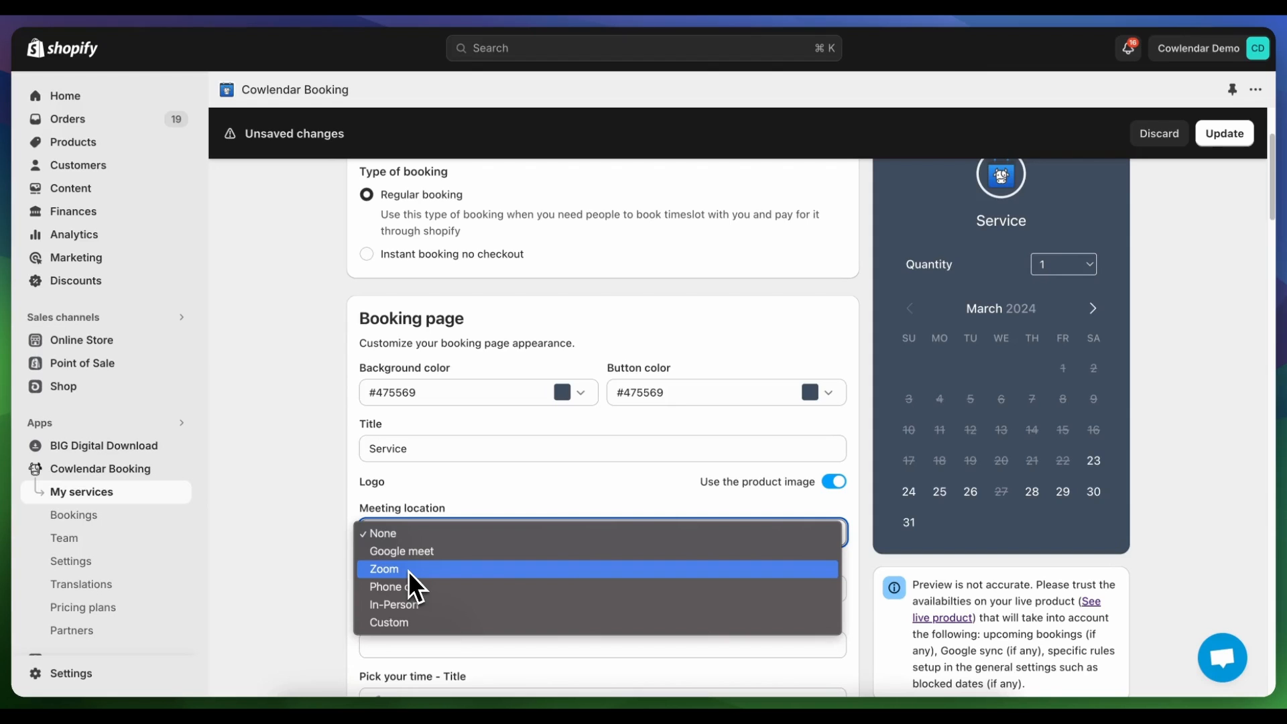
left_click(353, 500)
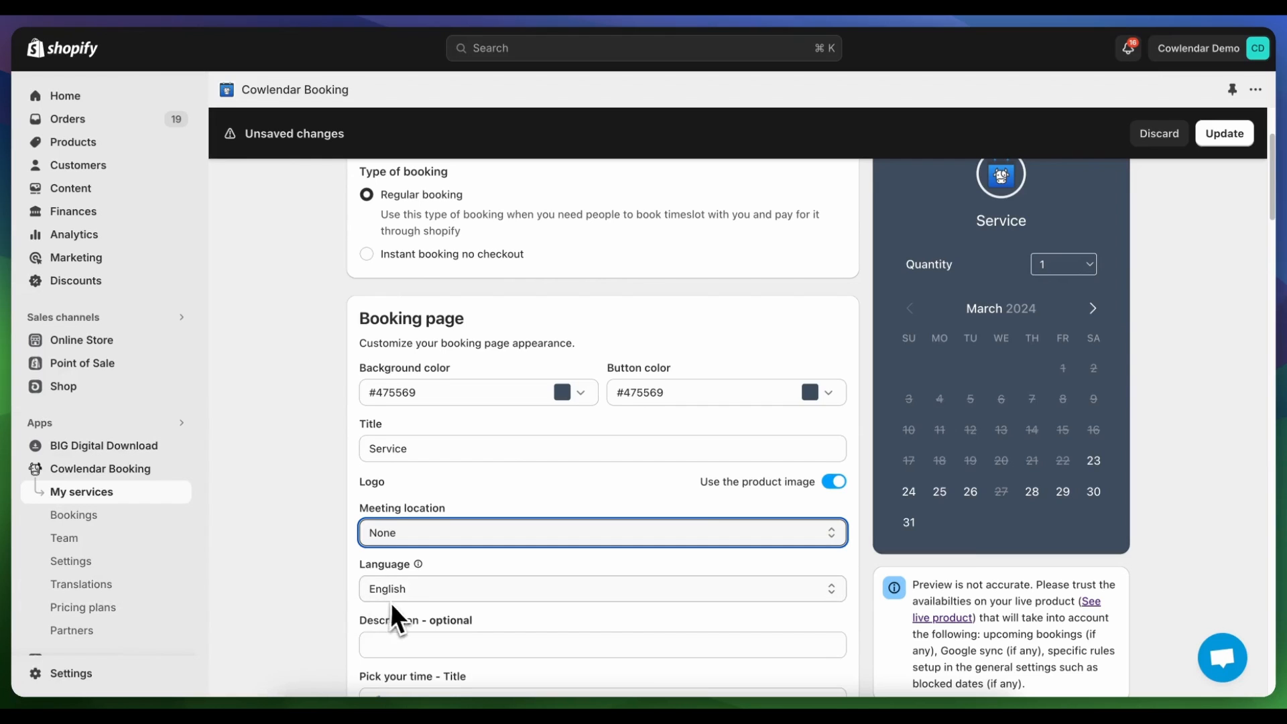
scroll(395, 605, "down", 1)
scroll(396, 607, "down", 5)
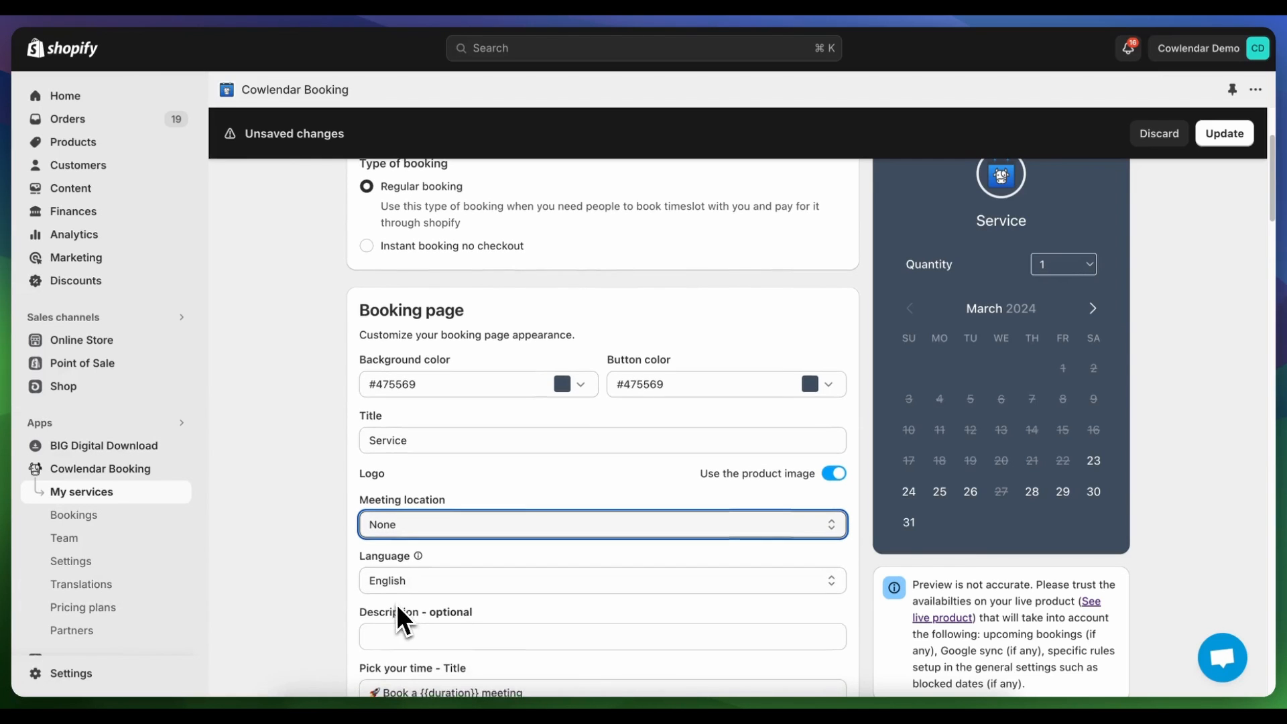
scroll(403, 614, "down", 5)
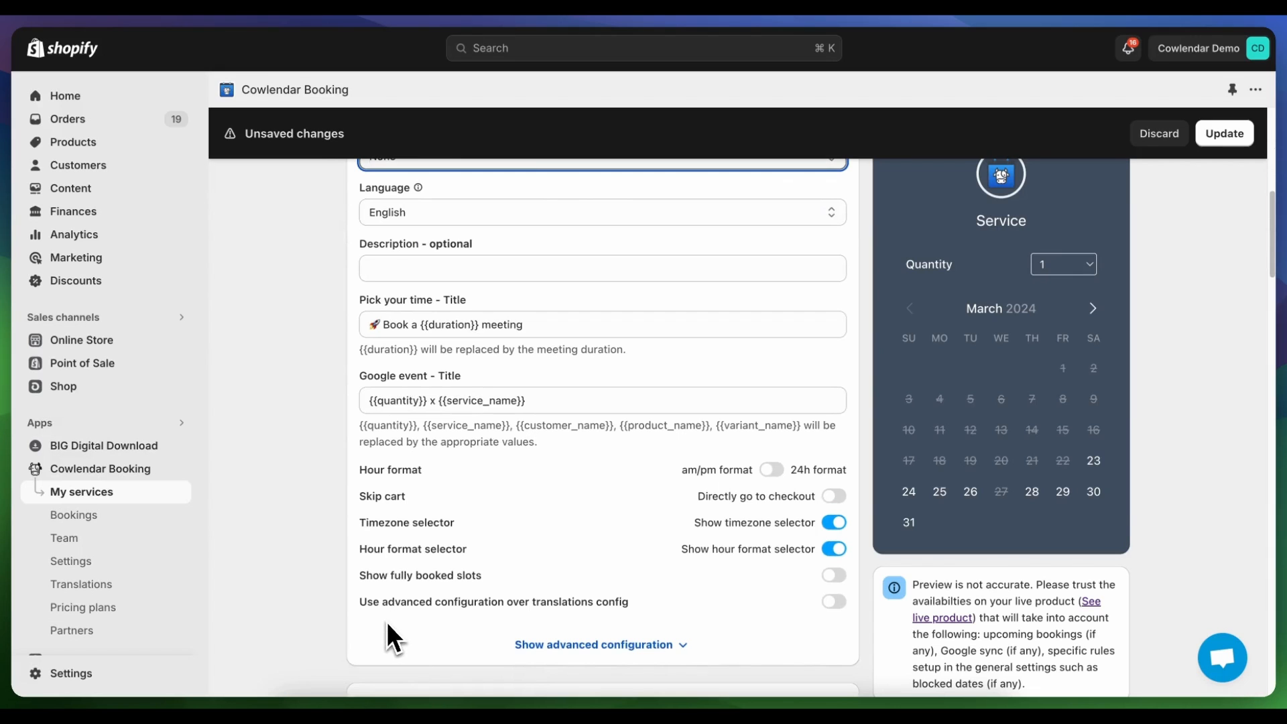
scroll(389, 623, "down", 10)
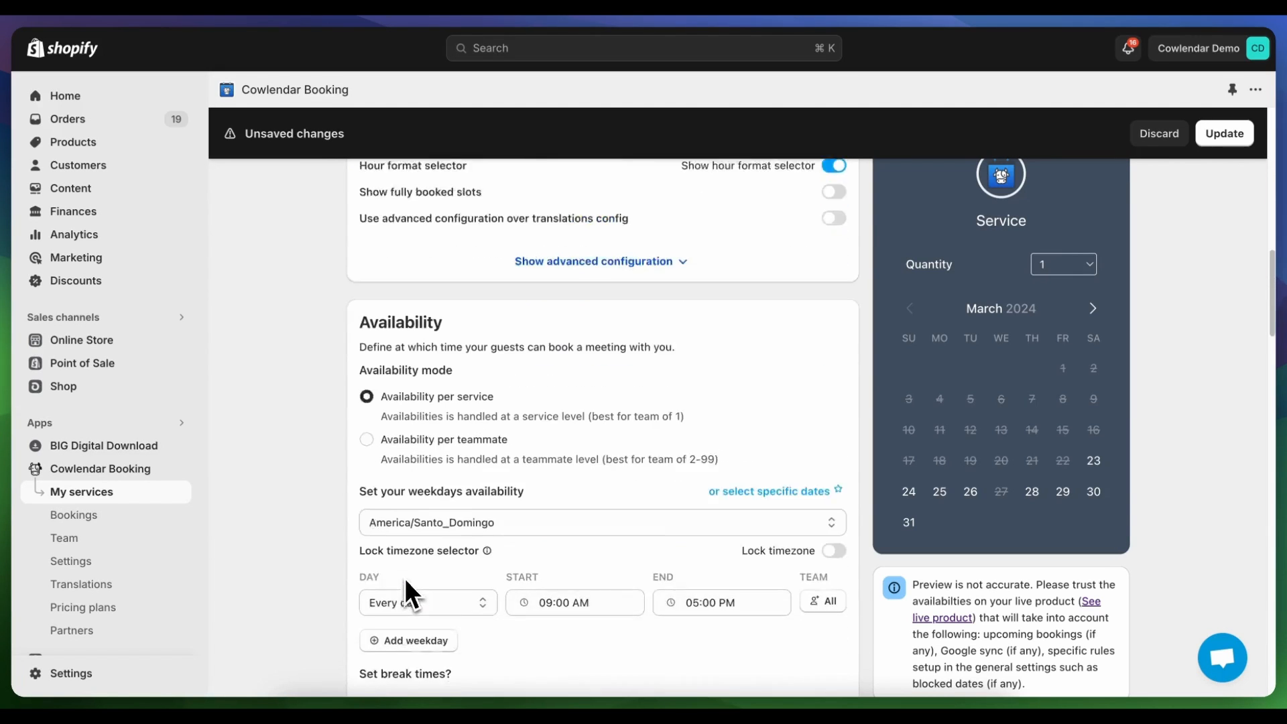
scroll(405, 576, "down", 3)
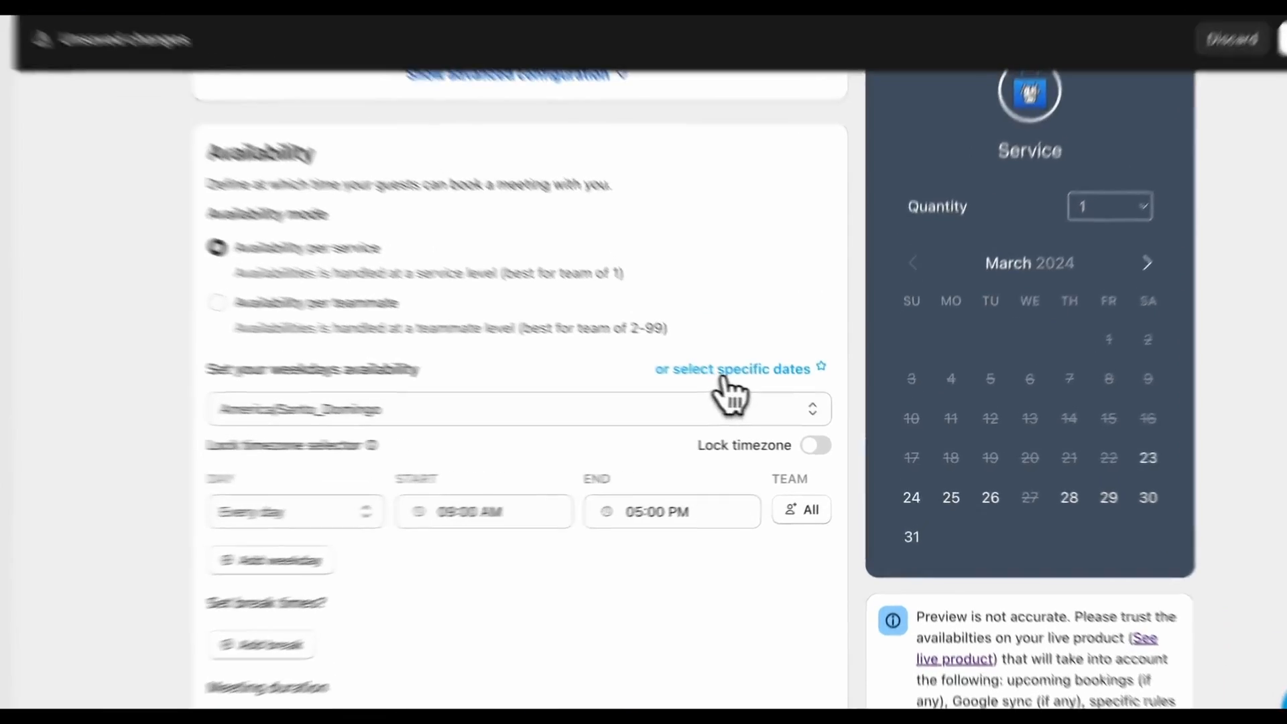
Try specific-date availability with an added range from March 31 to April 05, 2024, and return to weekdays availability
left_click(761, 391)
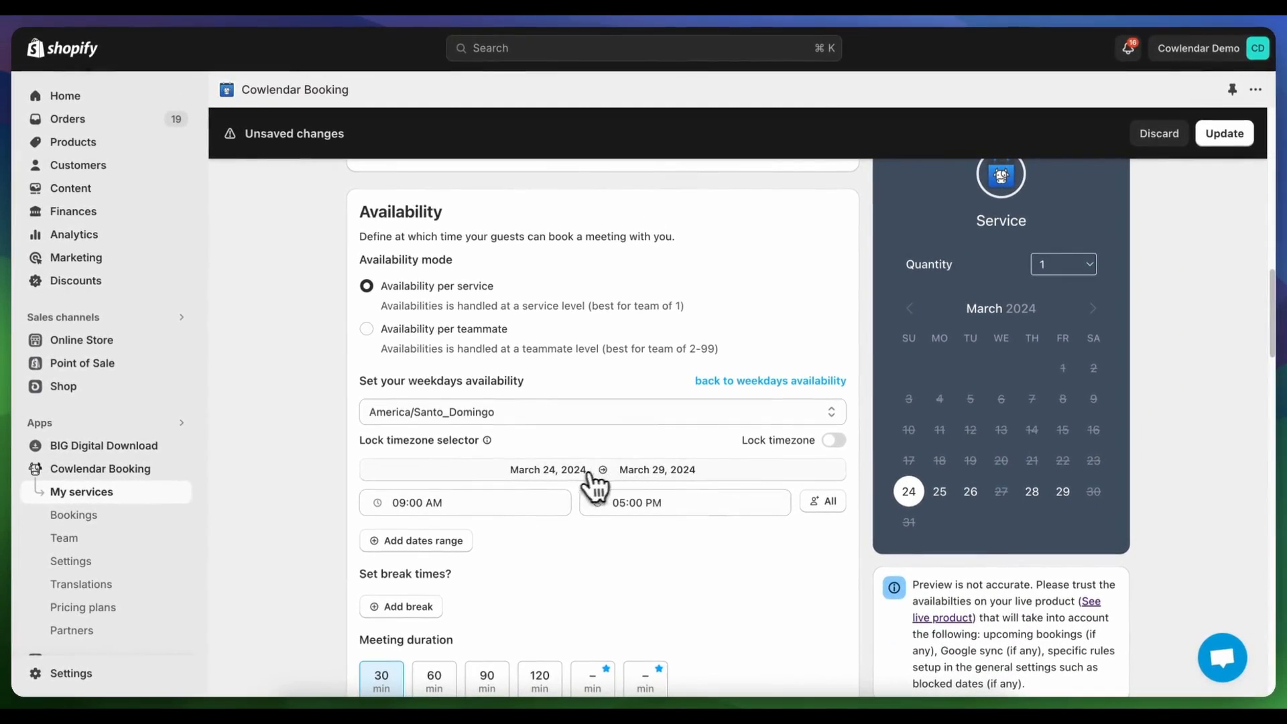
left_click(464, 543)
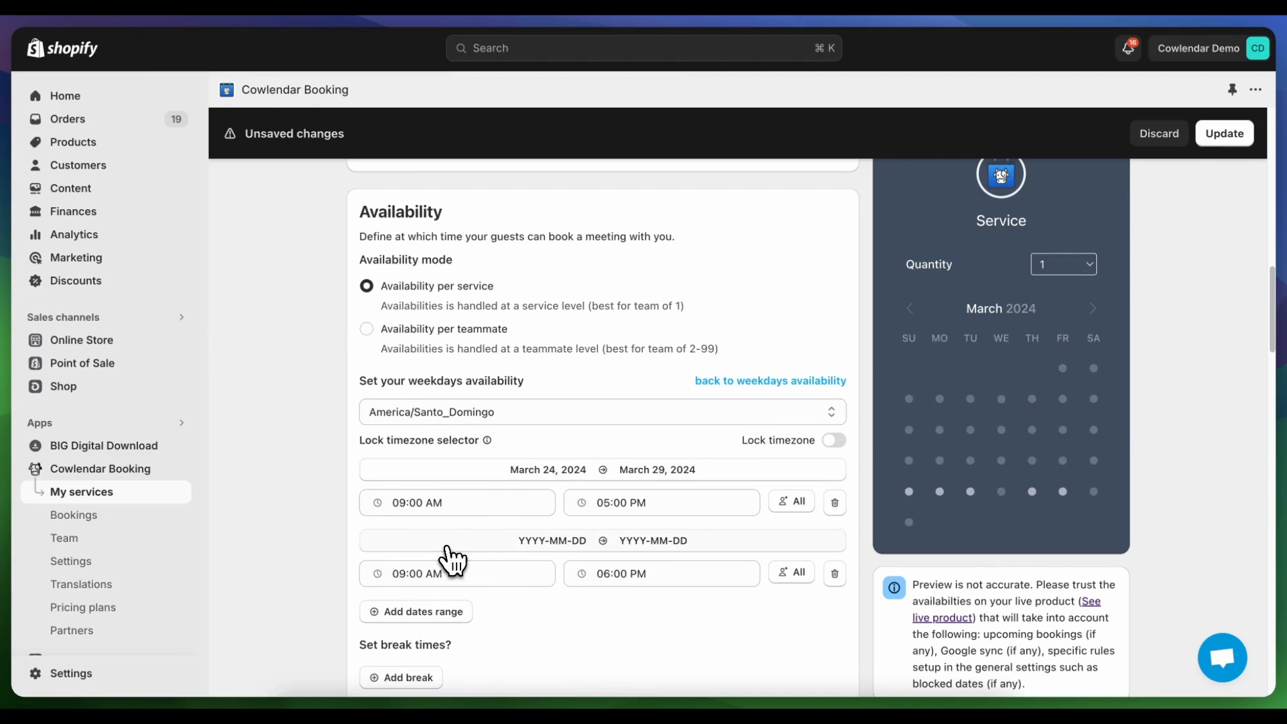
scroll(454, 555, "down", 1)
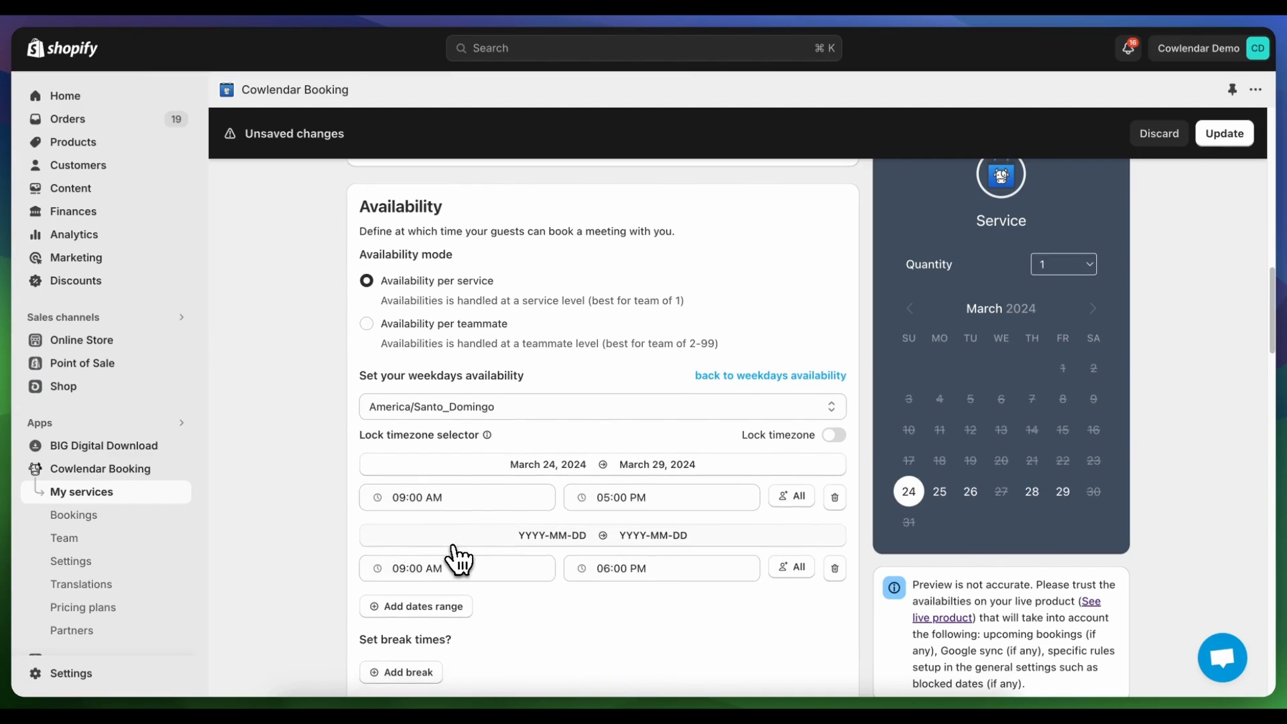
scroll(544, 579, "down", 1)
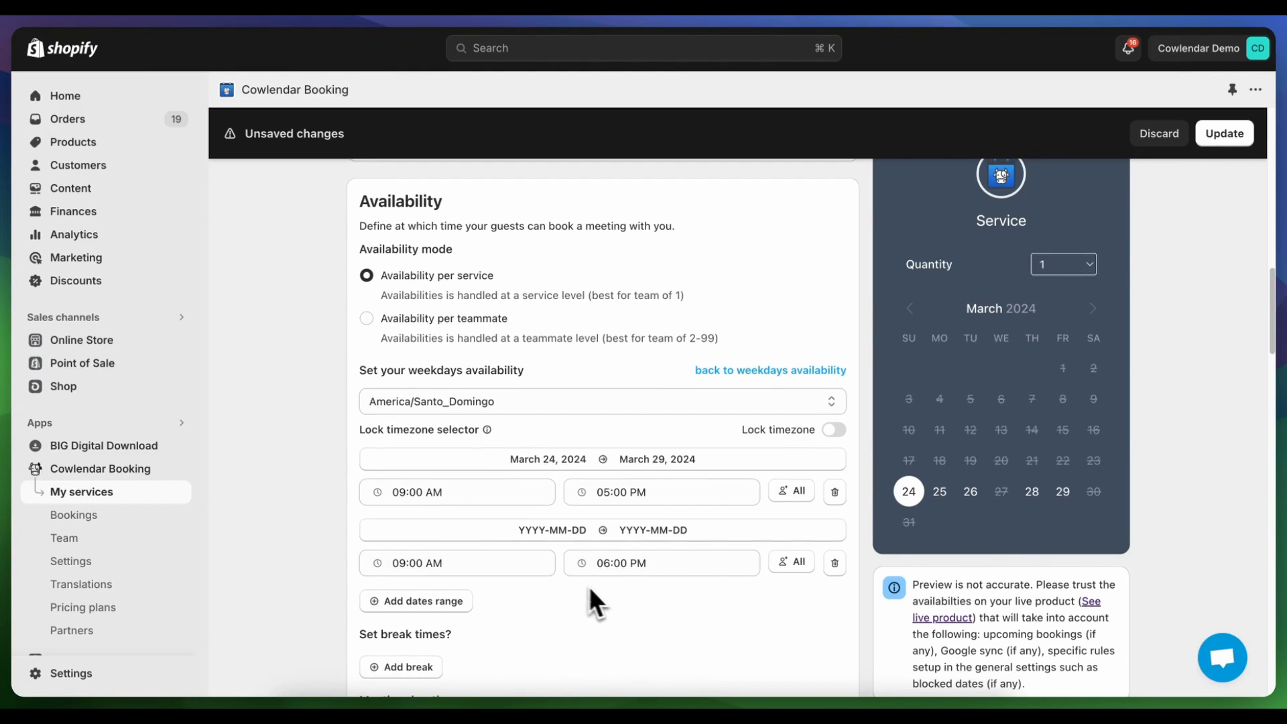
scroll(666, 578, "down", 2)
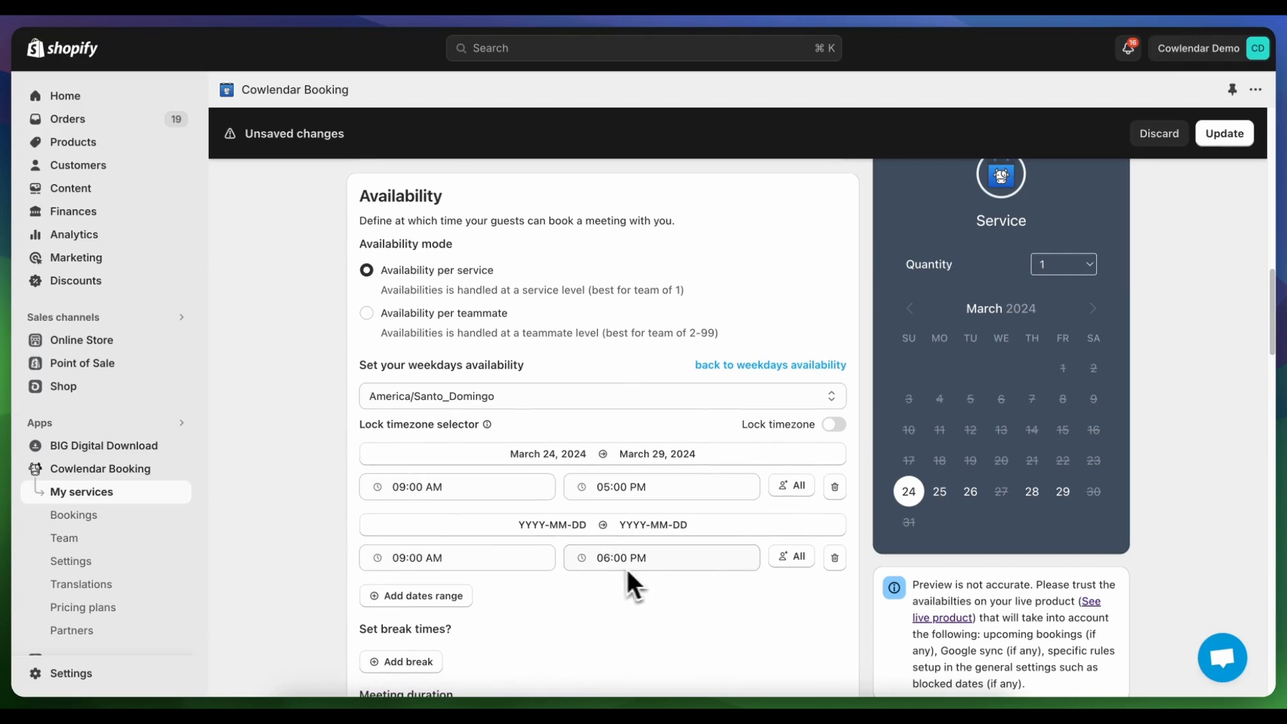
left_click(582, 533)
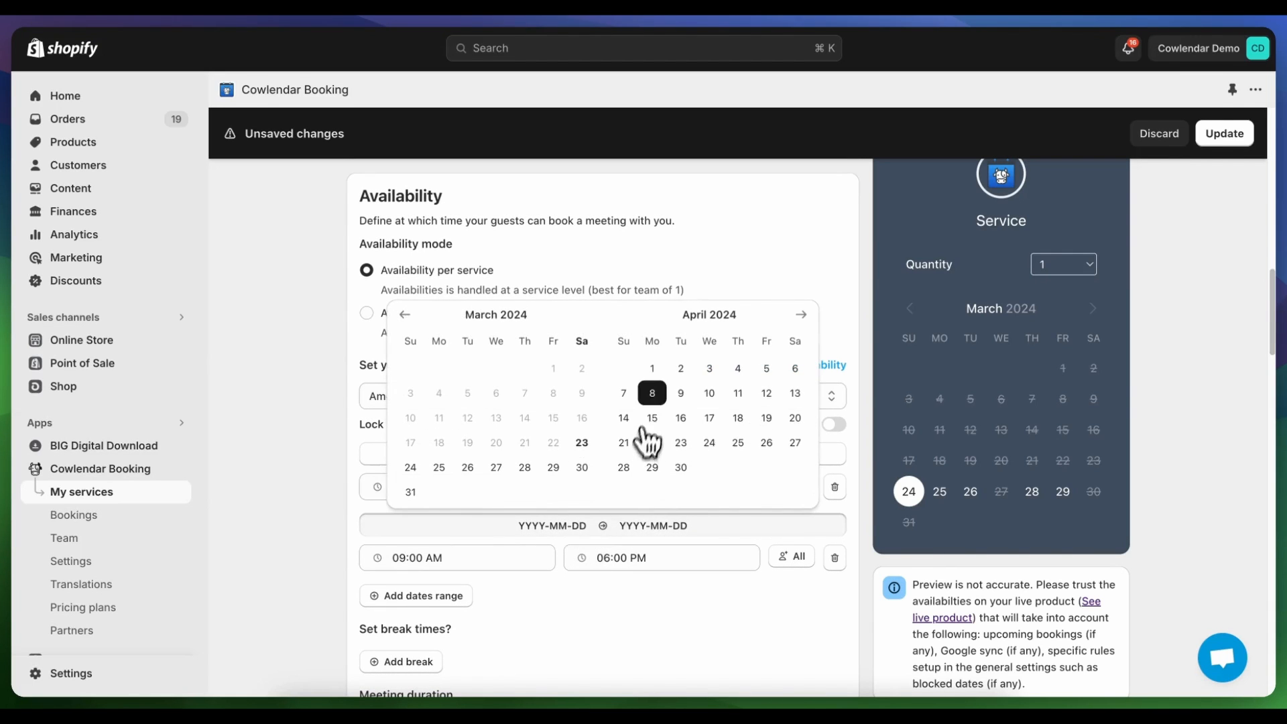
left_click(653, 368)
left_click(766, 368)
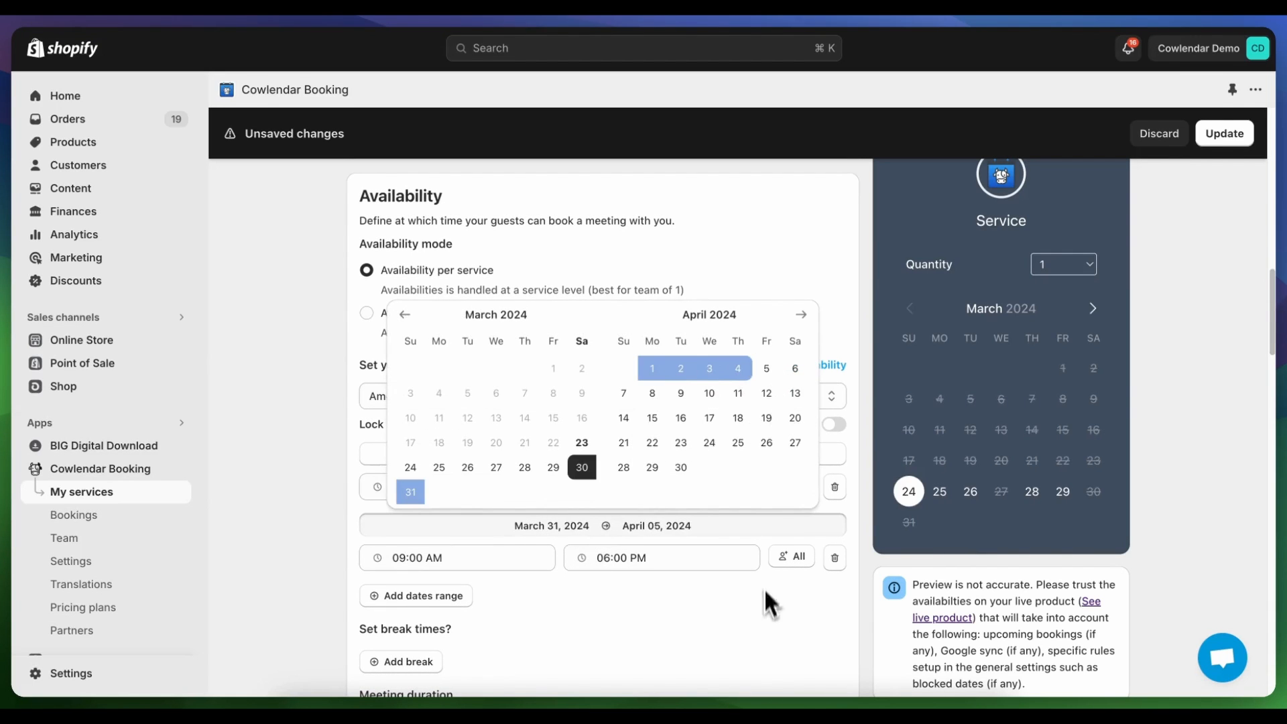
left_click(764, 596)
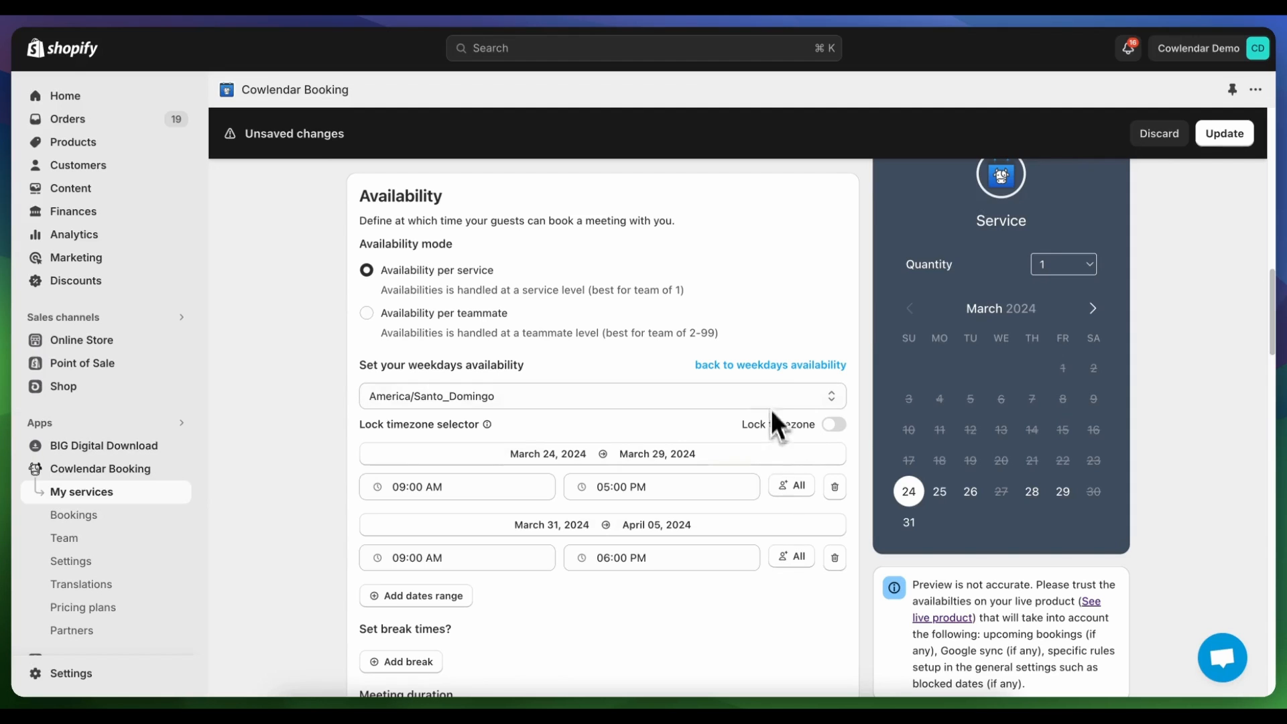
left_click(769, 366)
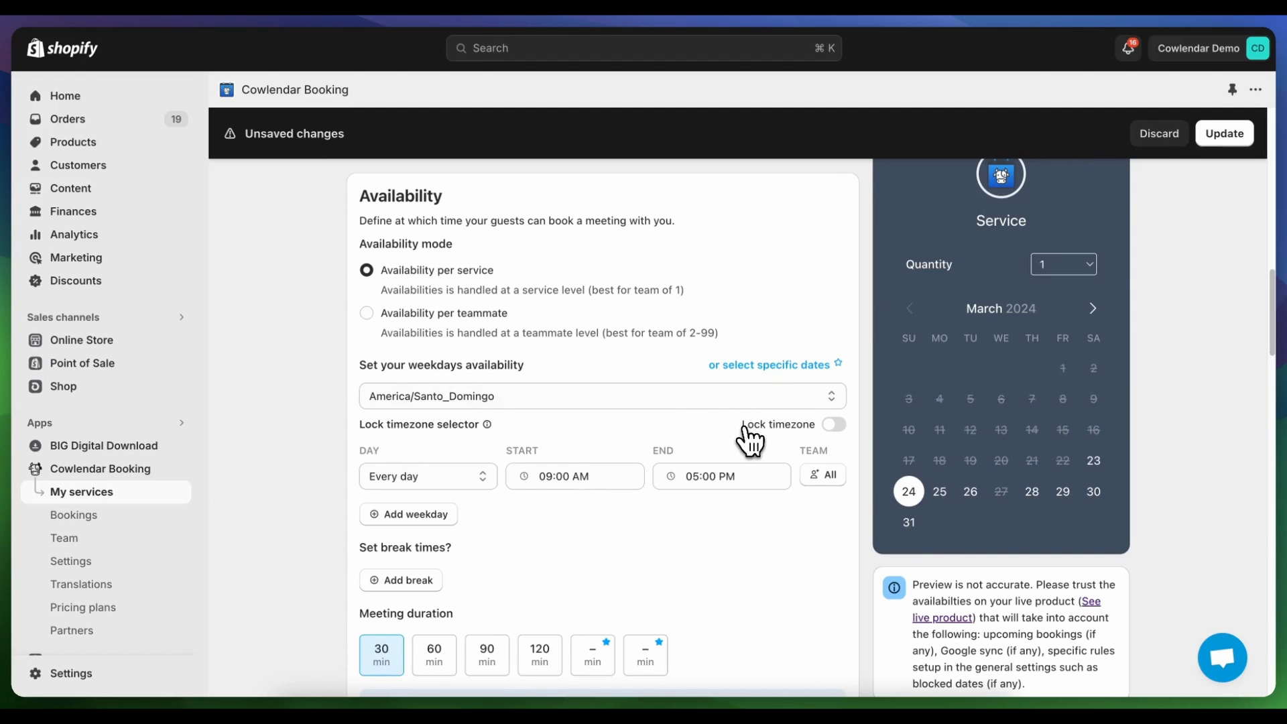
Preview the bookable time slots for April 17, 2024 in the booking calendar and review the duration and scheduling settings
scroll(721, 500, "down", 1)
scroll(719, 490, "down", 2)
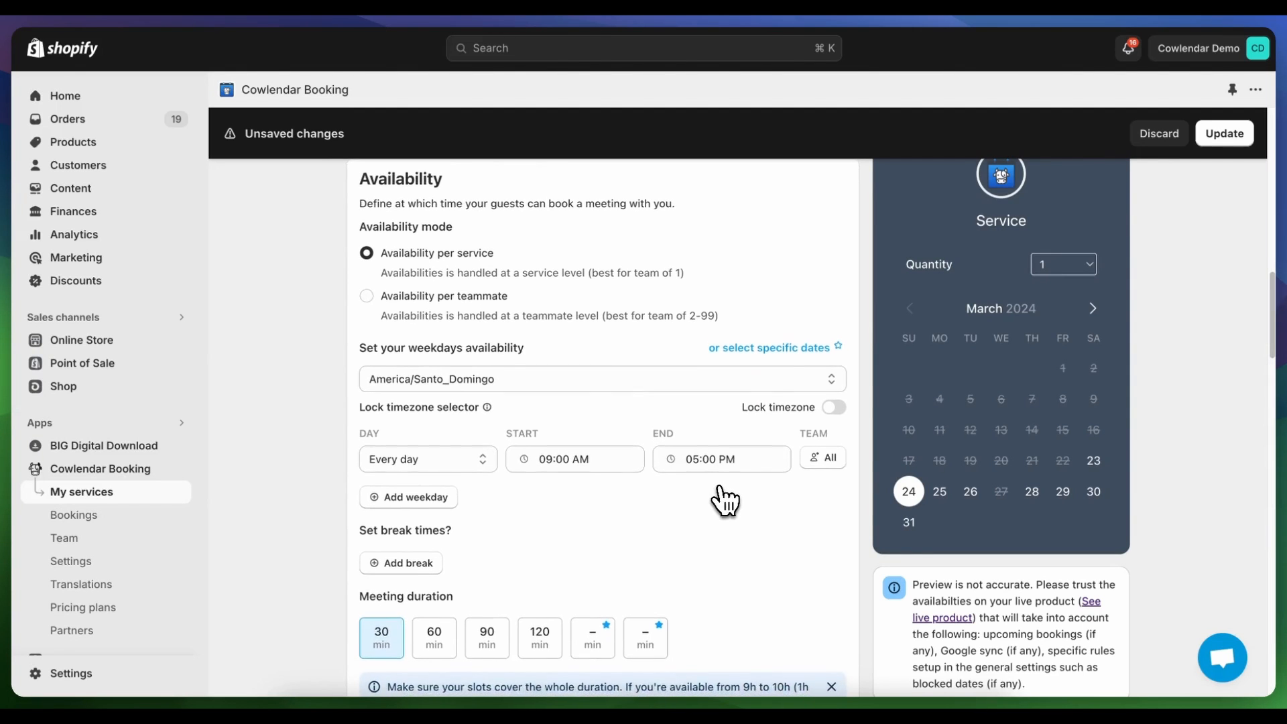
scroll(720, 502, "down", 5)
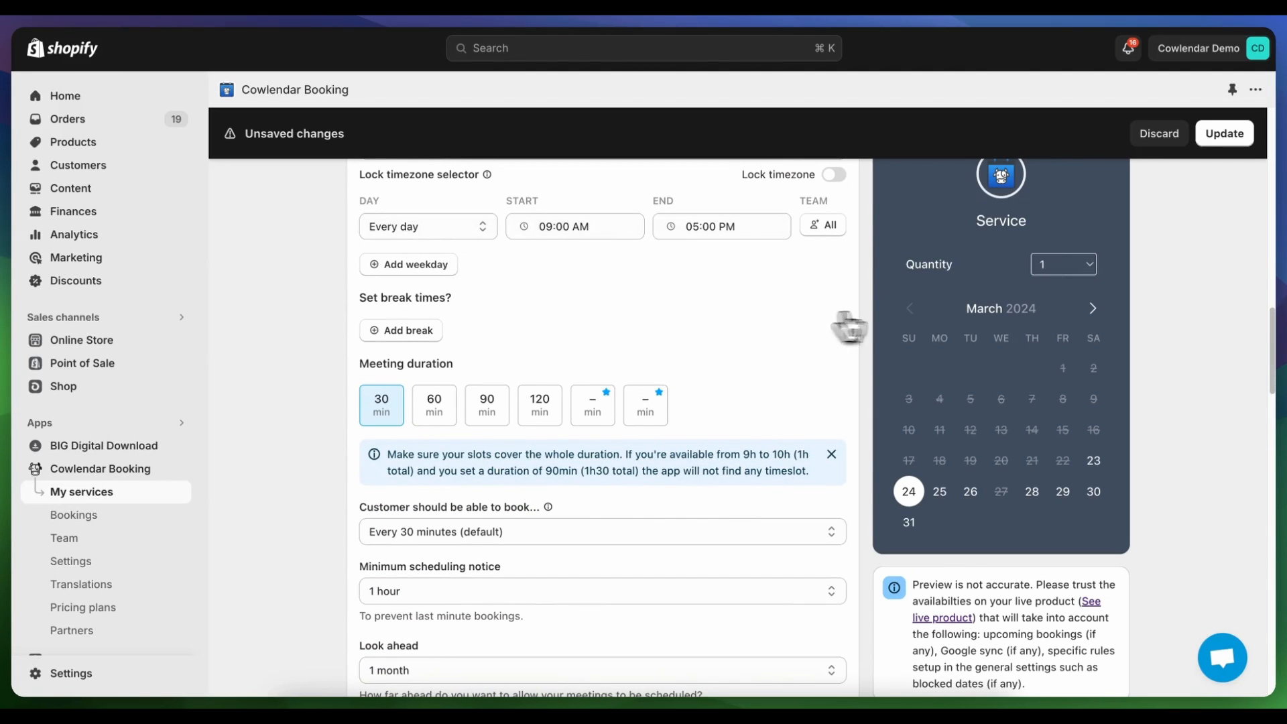
left_click(1091, 309)
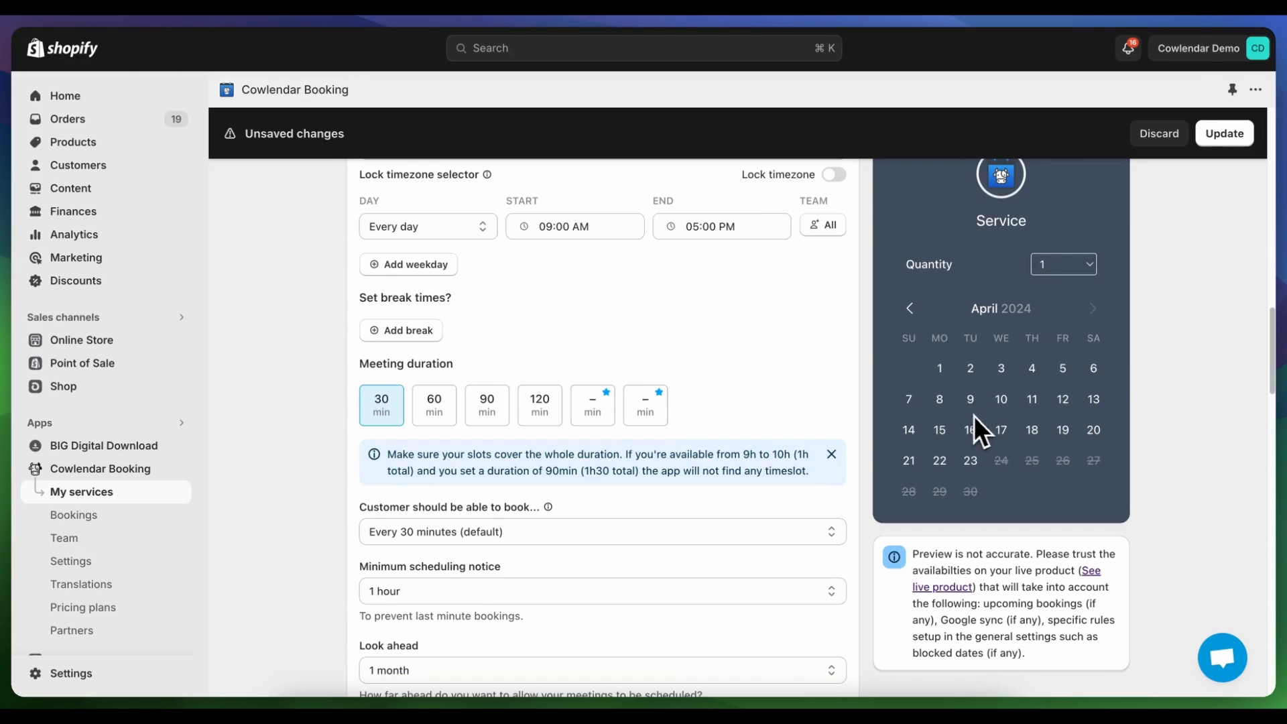
left_click(999, 430)
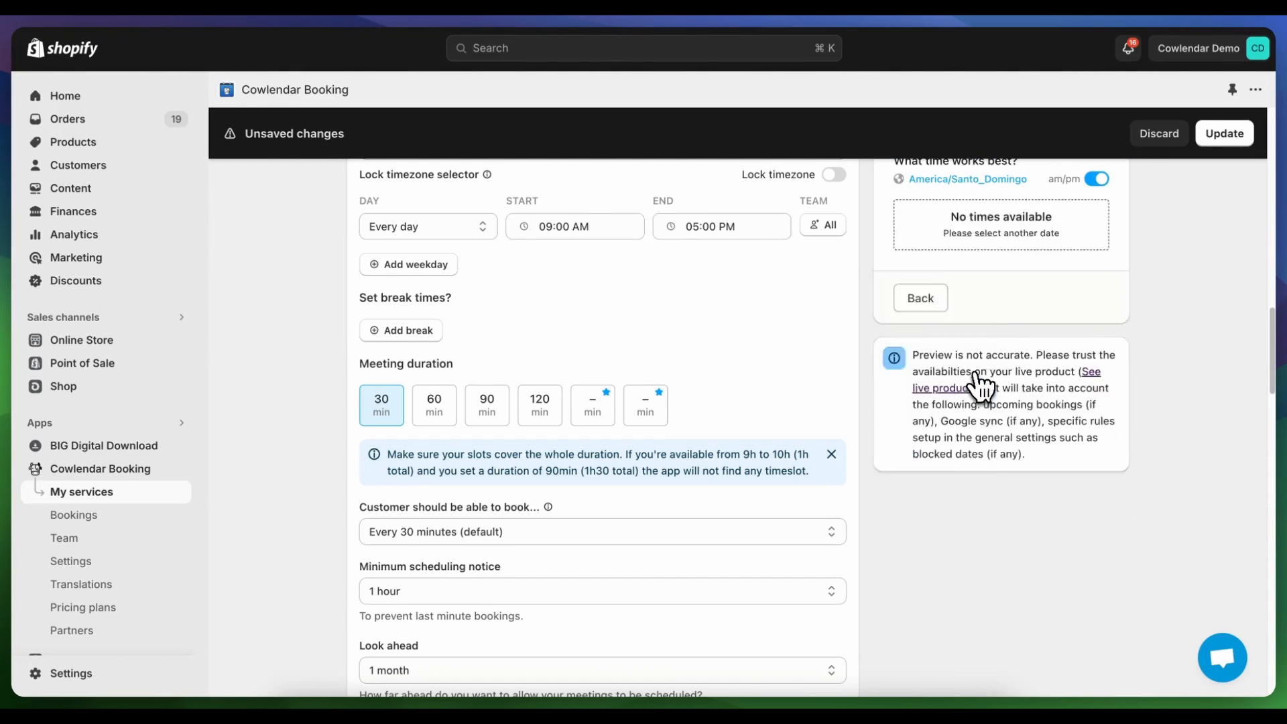
scroll(787, 466, "down", 1)
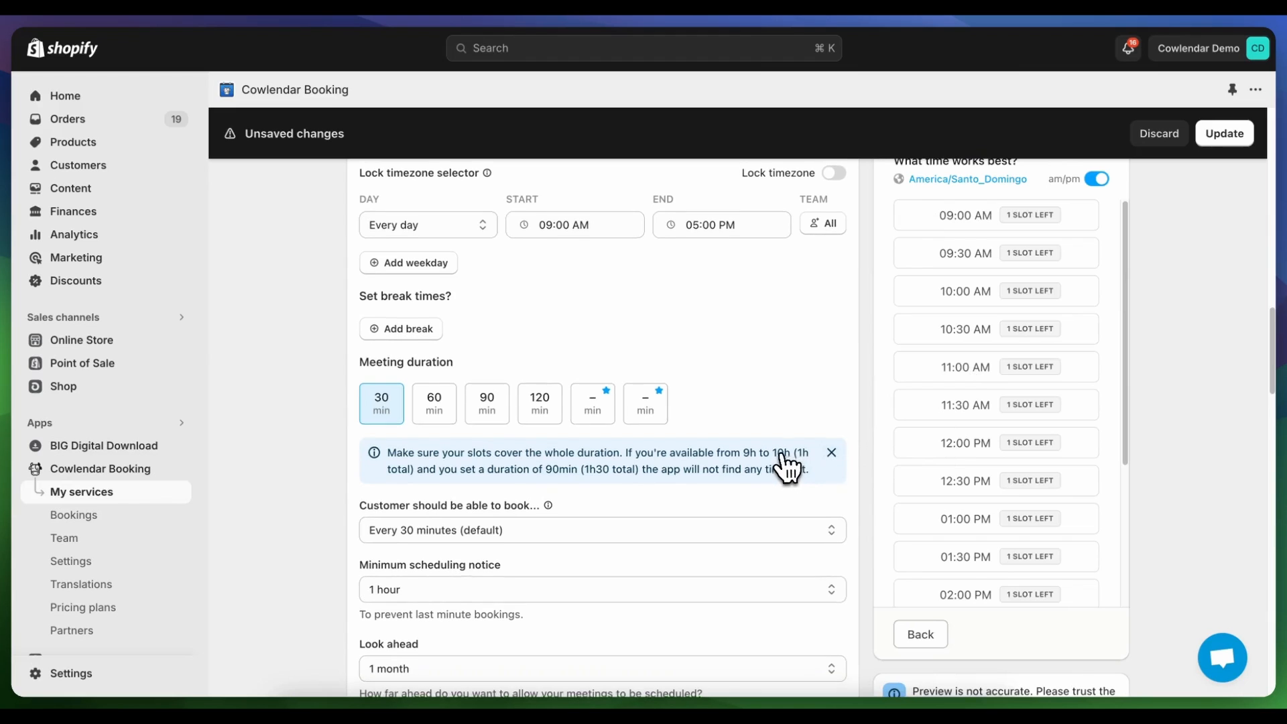
scroll(788, 465, "down", 1)
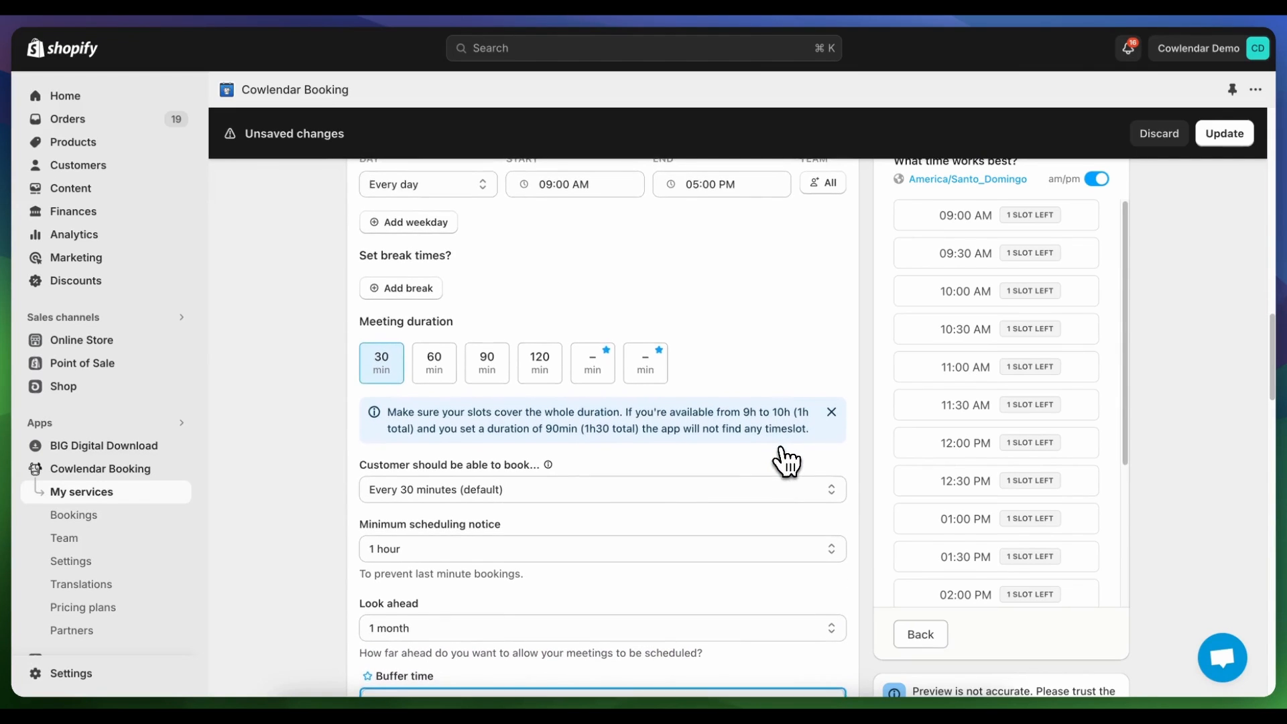
scroll(788, 461, "down", 1)
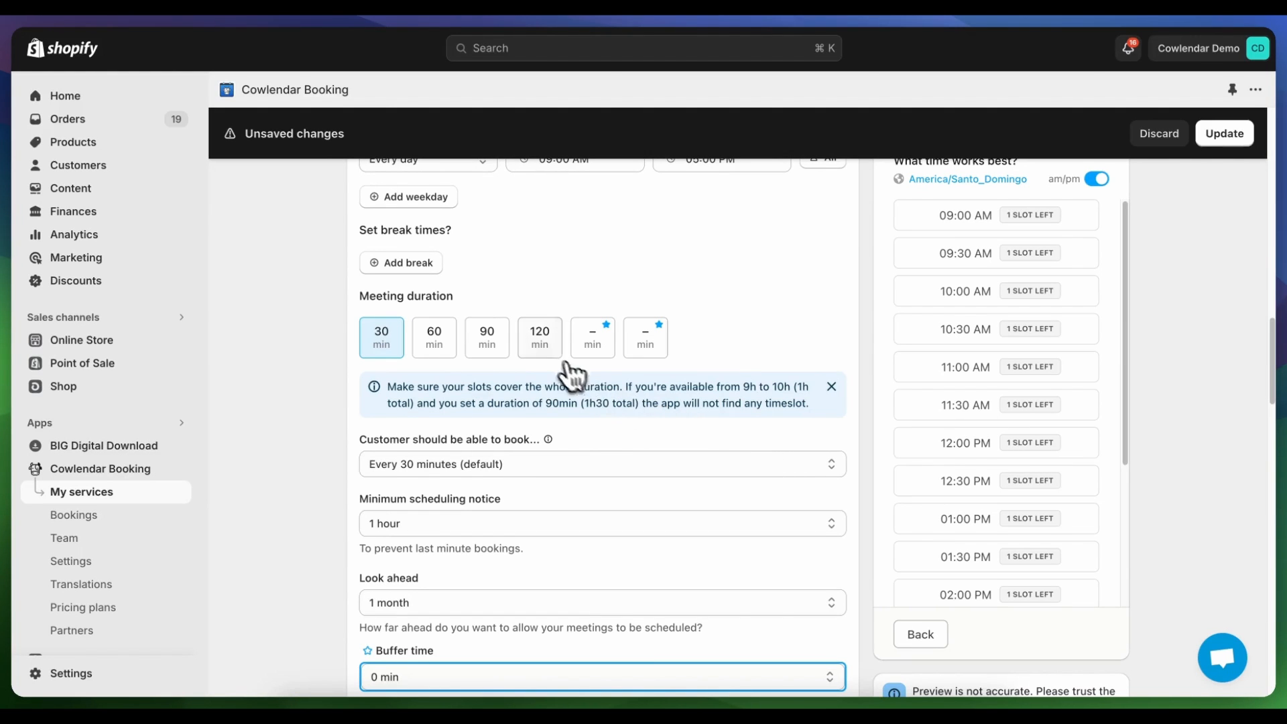
Add a custom 15-minute meeting duration and deselect it, keeping only 30 minutes active
left_click(593, 337)
type("180")
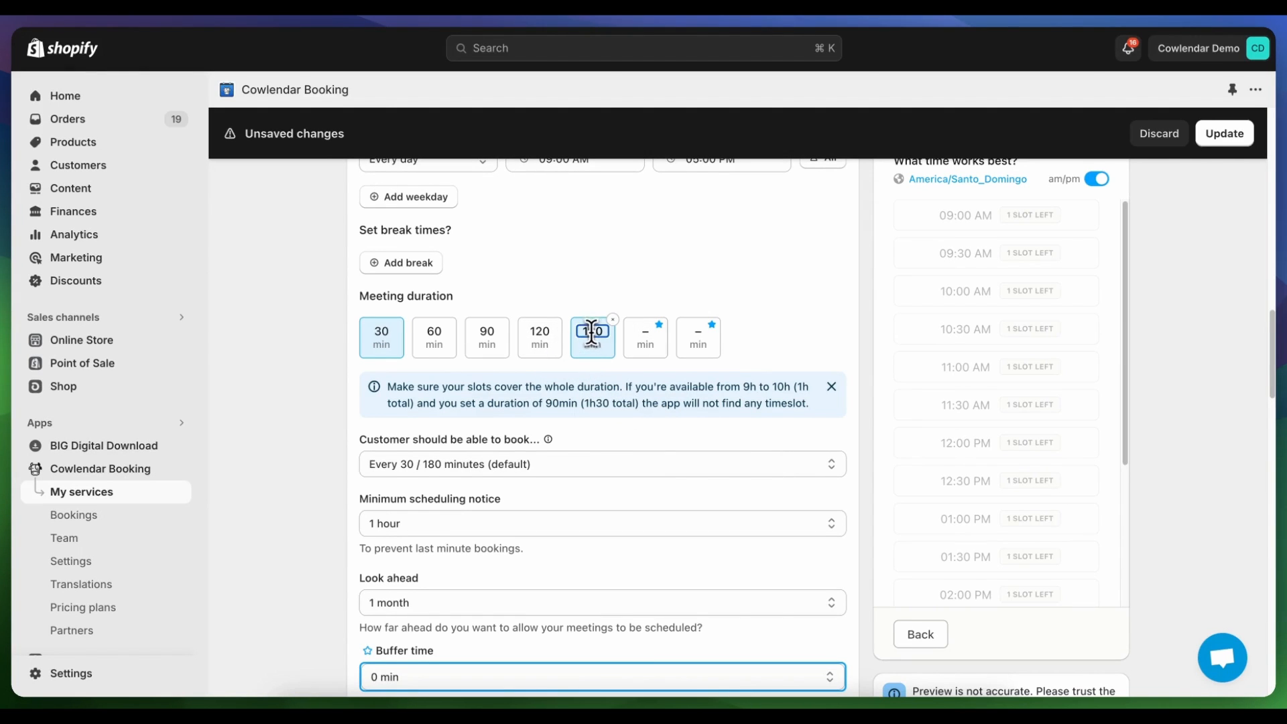
double_click(591, 333)
type("15")
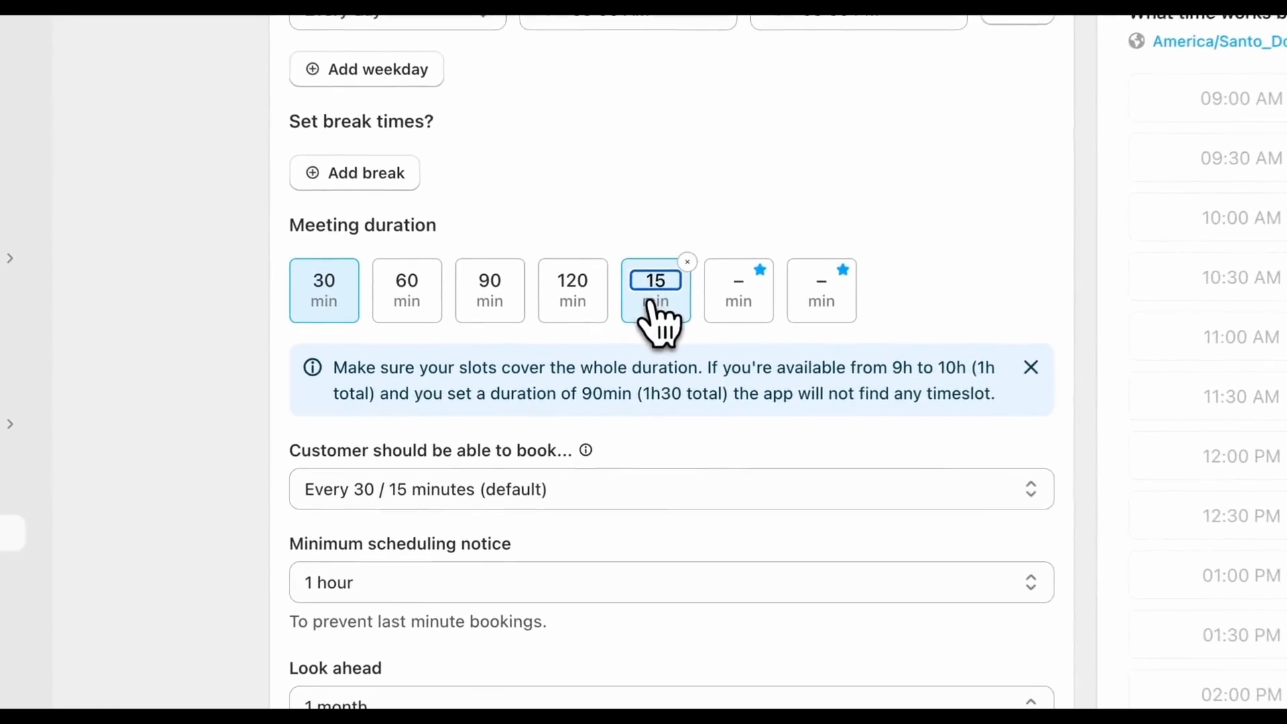
left_click(590, 347)
left_click(654, 303)
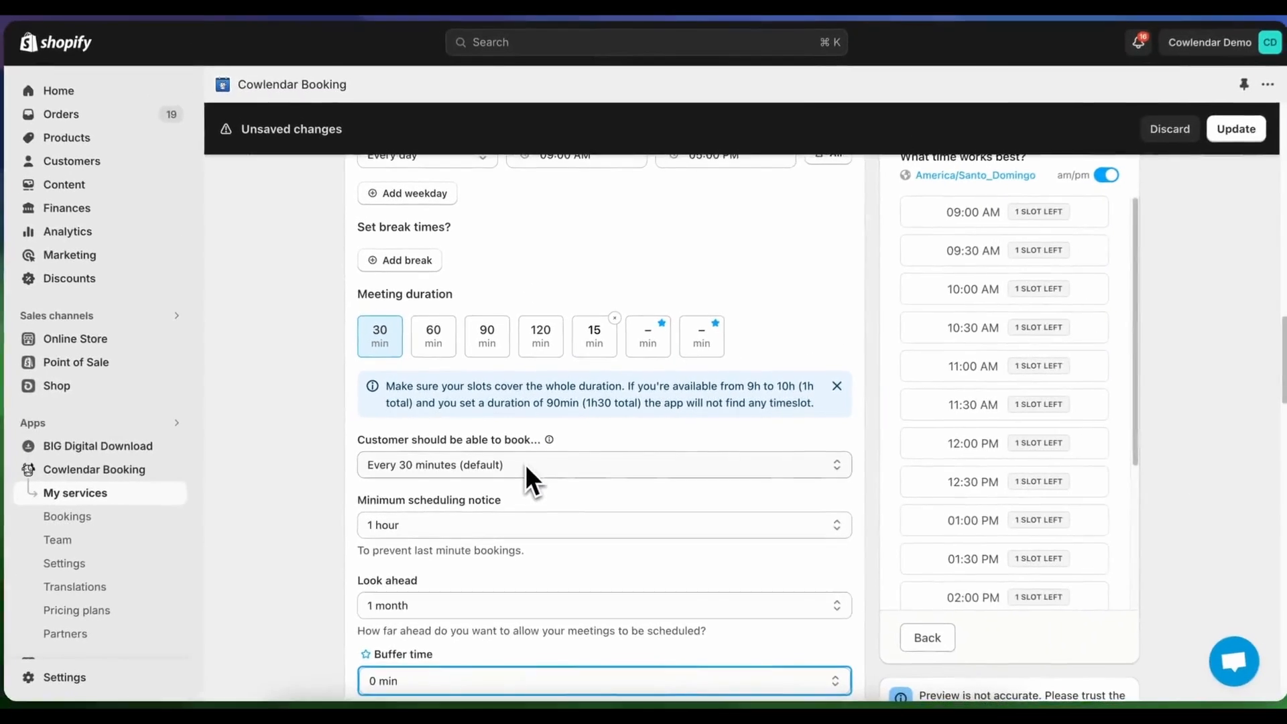
Set the booking interval to every 15 minutes and review the day's time slots in the booking preview
left_click(551, 490)
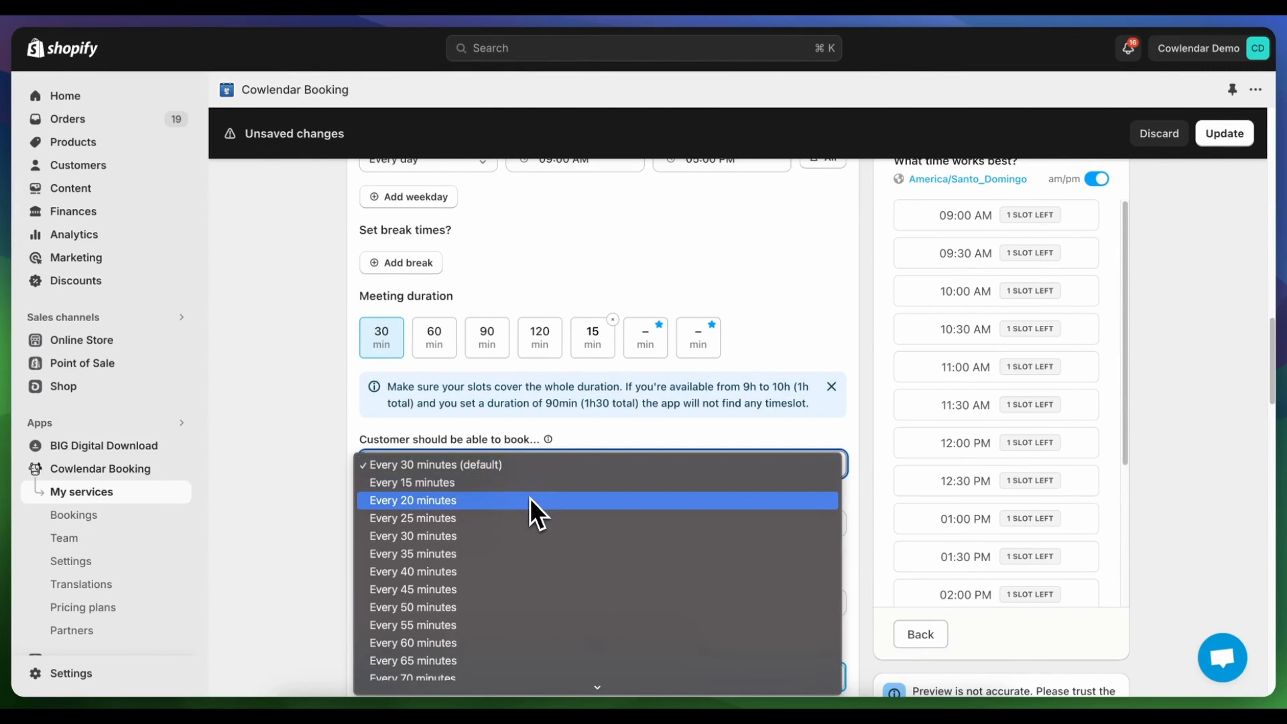
left_click(531, 488)
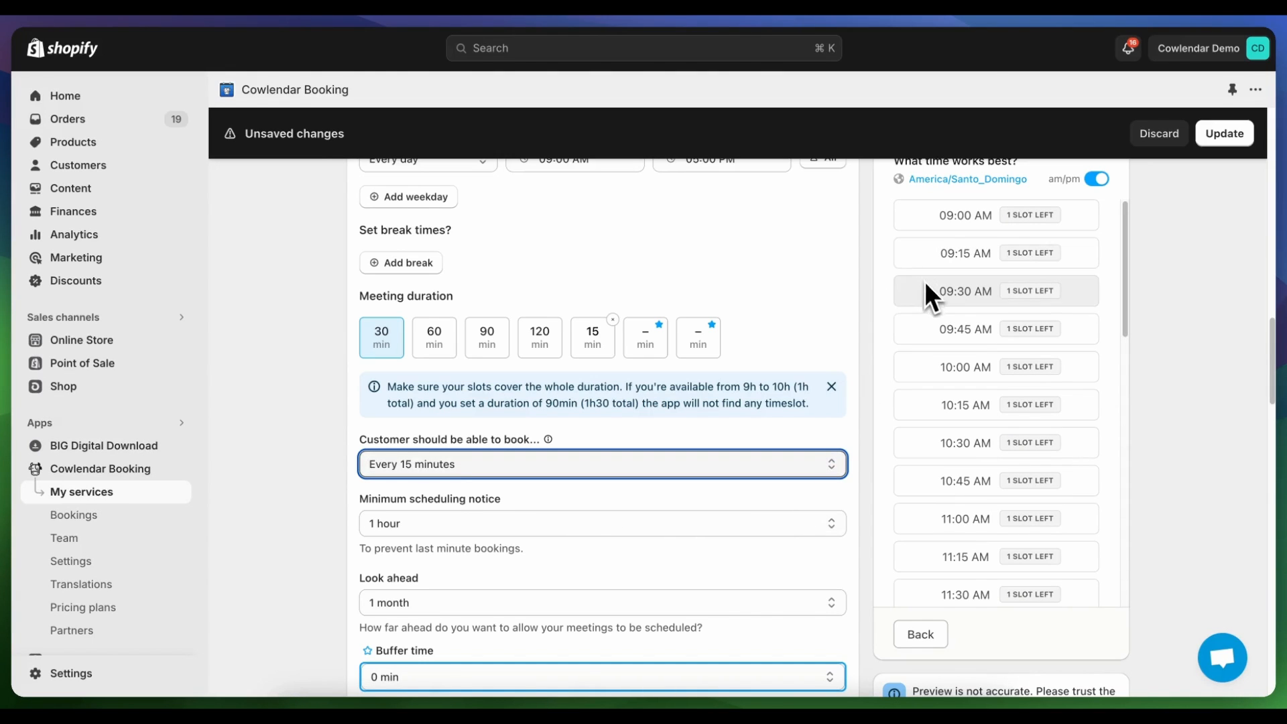
scroll(918, 421, "down", 3)
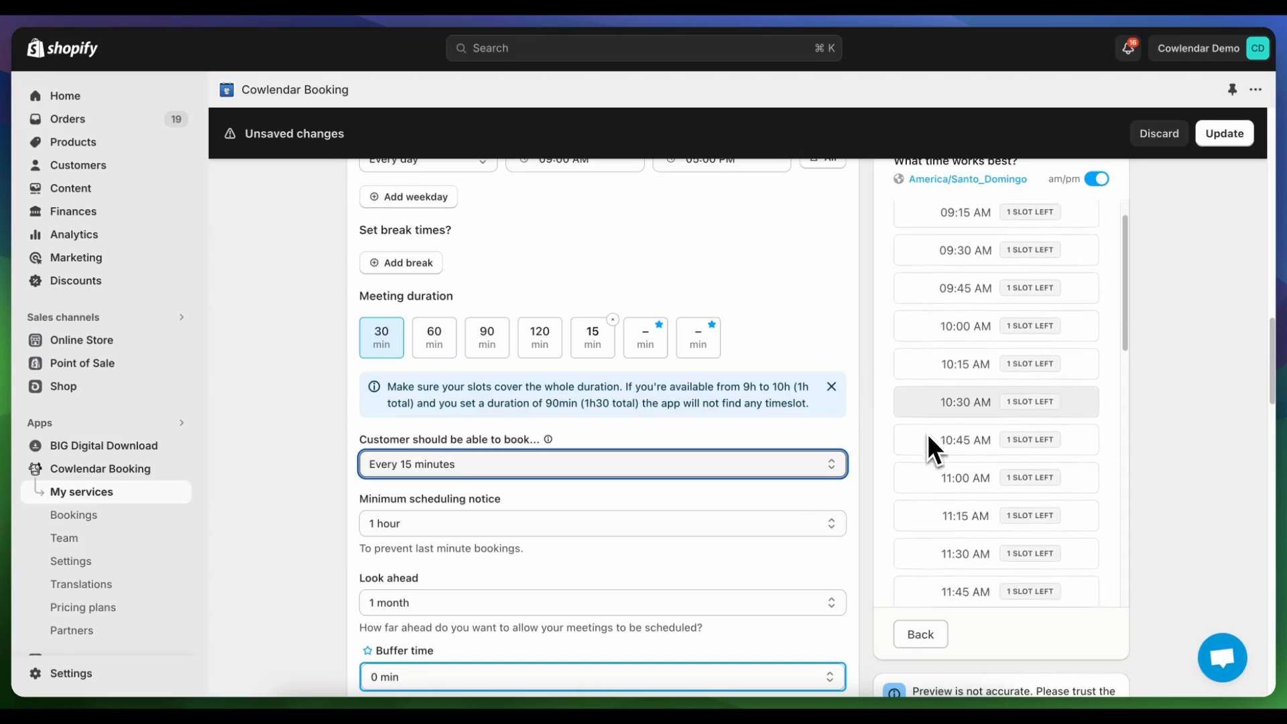
scroll(983, 426, "down", 12)
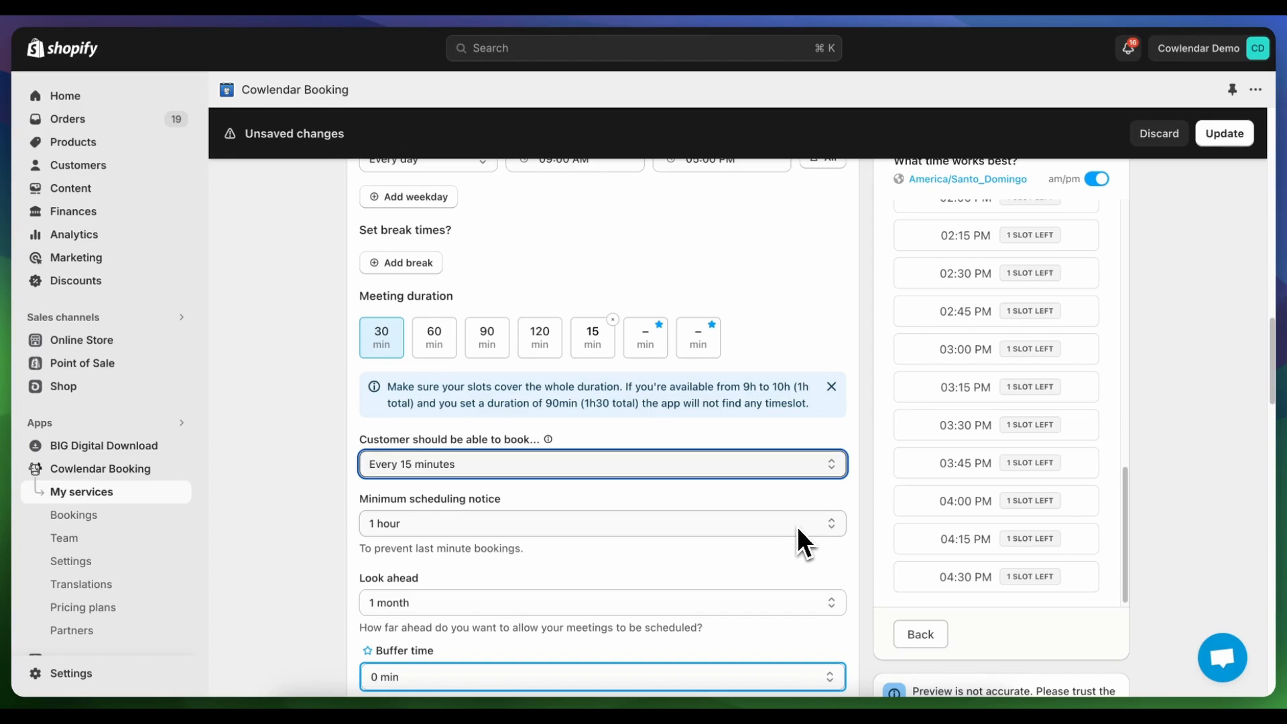
scroll(801, 529, "down", 1)
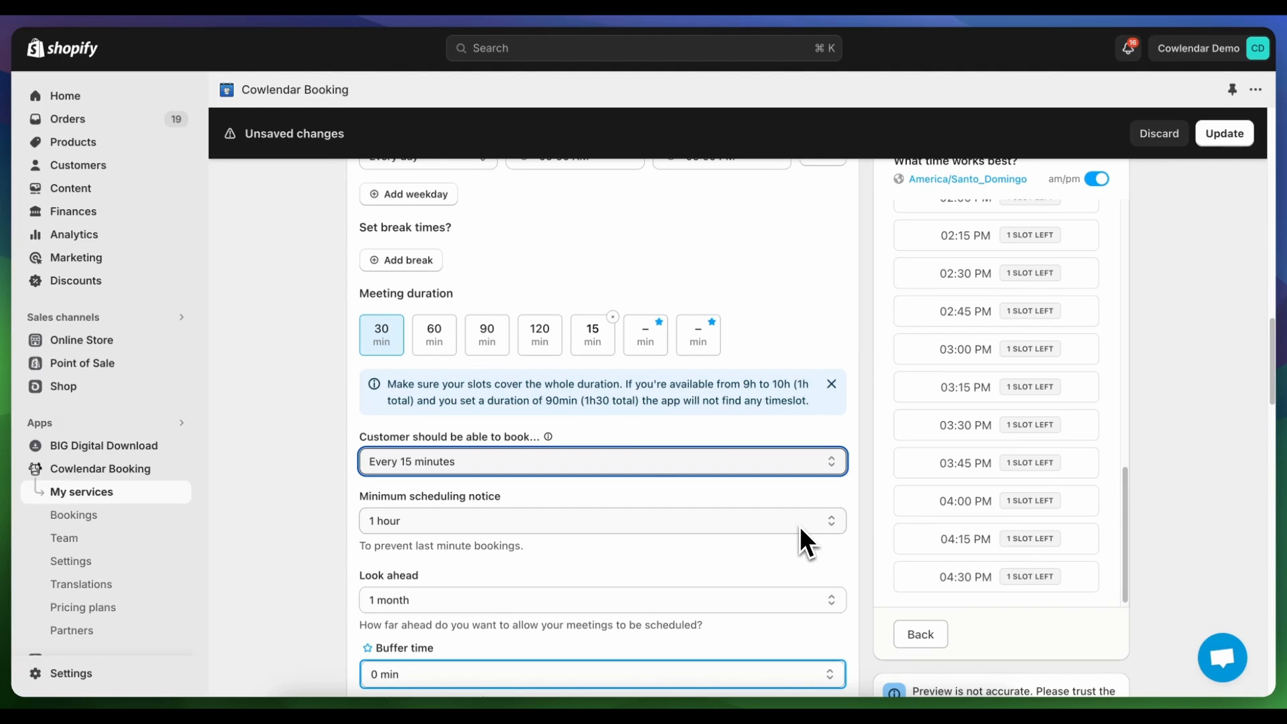
scroll(799, 526, "down", 1)
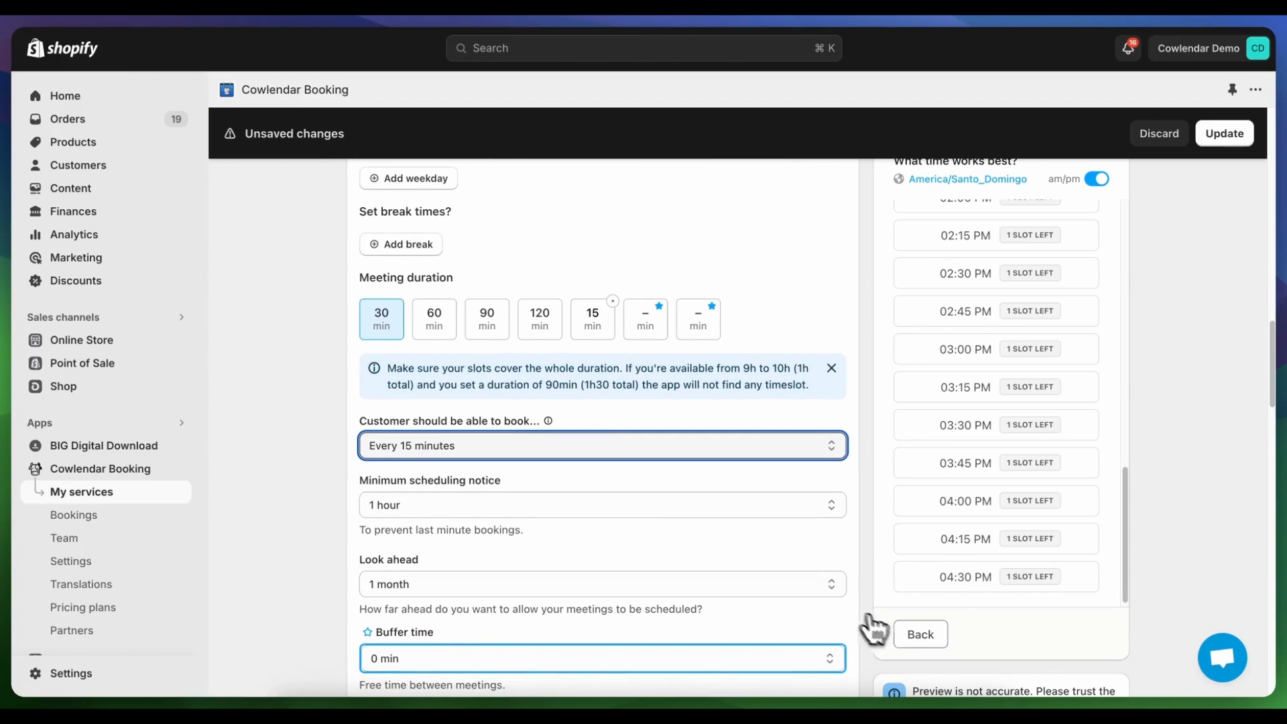
Return the booking preview to the calendar and review the look-ahead options, keeping 1 month
left_click(898, 633)
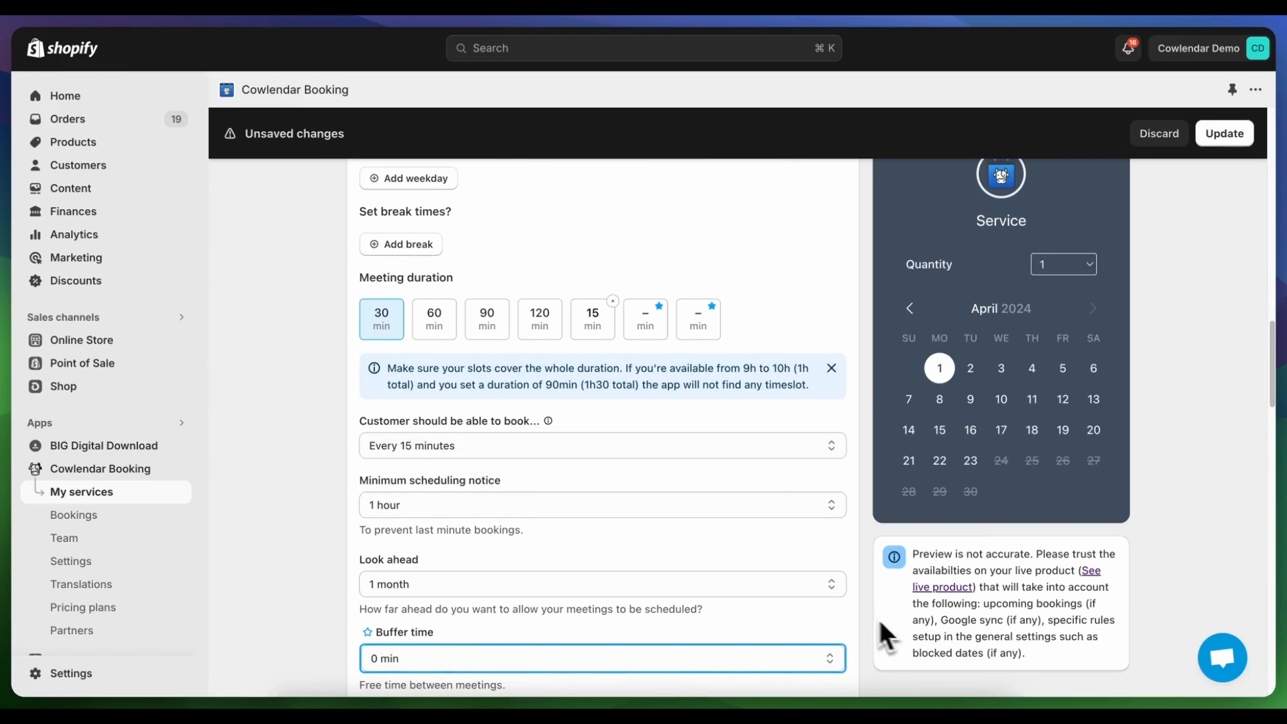
left_click(814, 590)
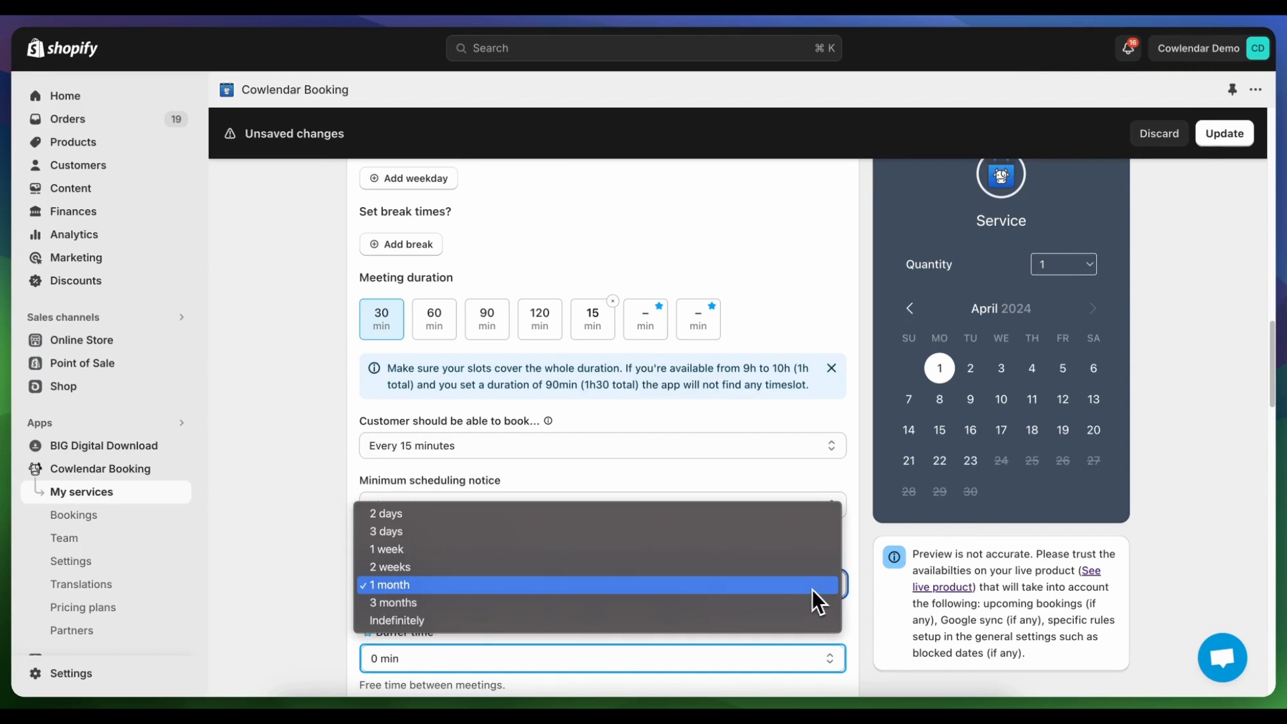
left_click(781, 590)
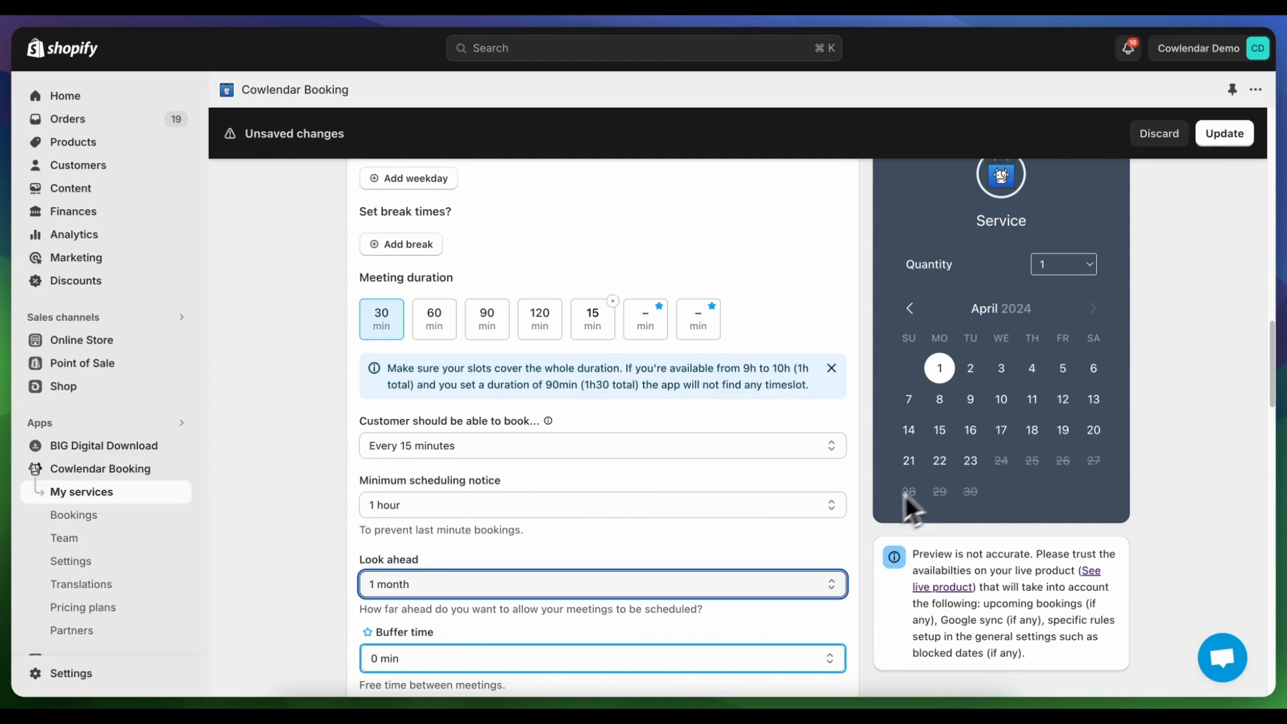
scroll(792, 608, "down", 1)
scroll(791, 609, "down", 5)
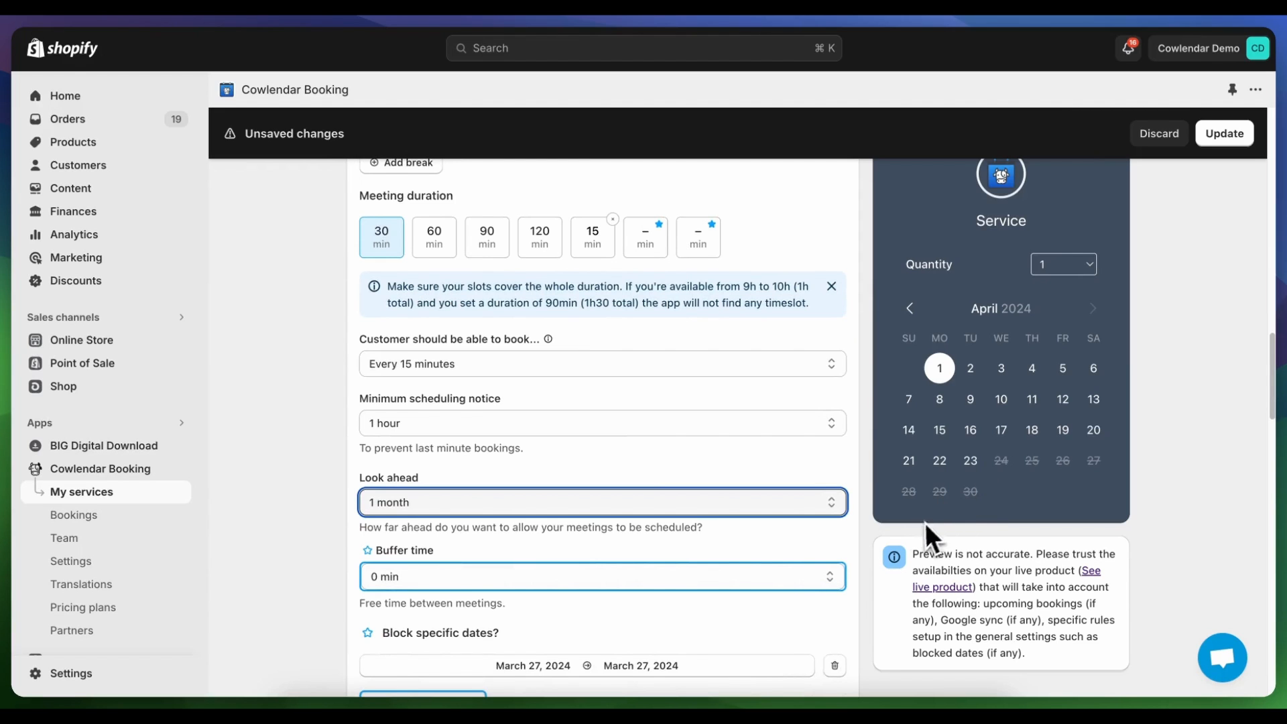
Try a 15-minute buffer time against the April 15, 2024 slots in the preview, and reset it to 0 min
left_click(939, 435)
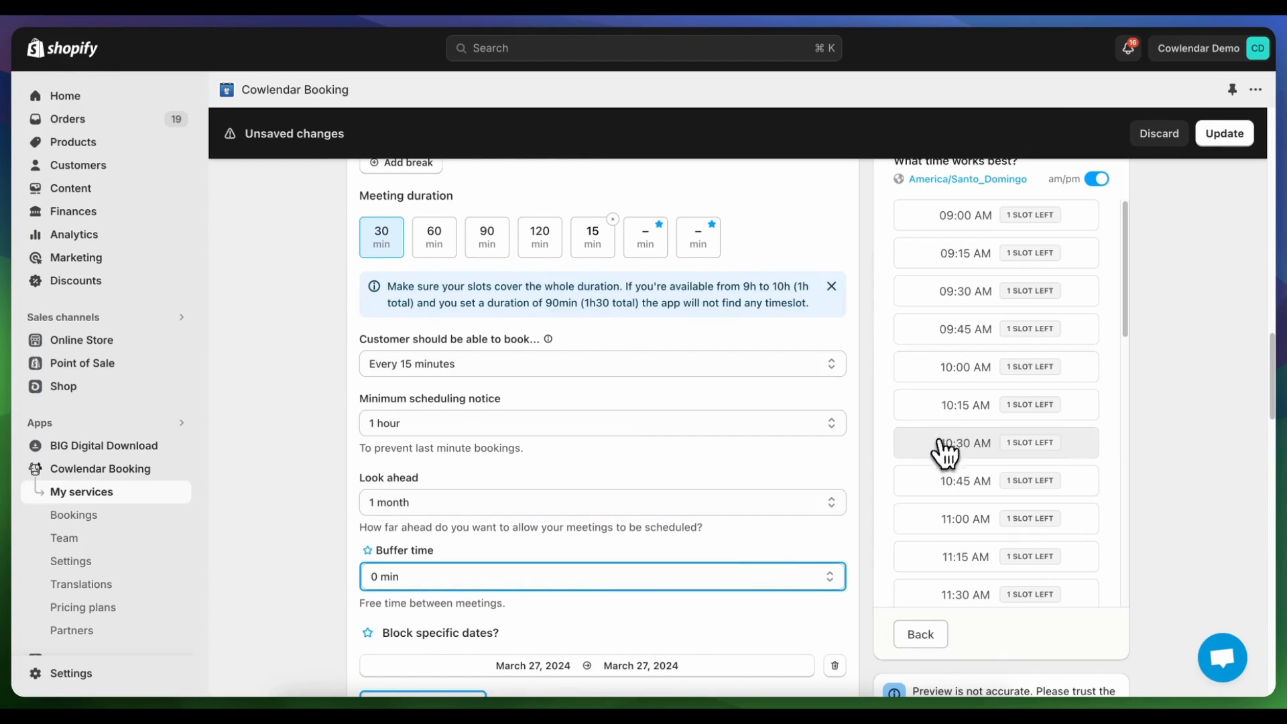
left_click(764, 577)
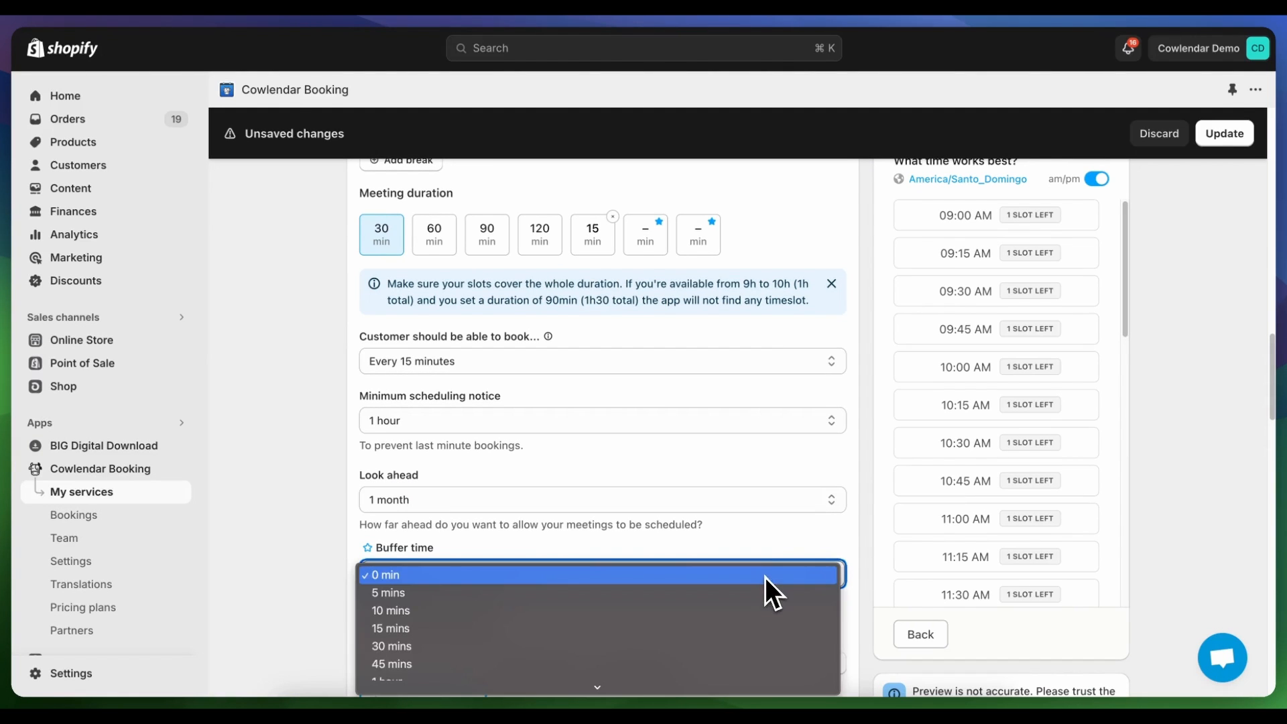
left_click(743, 627)
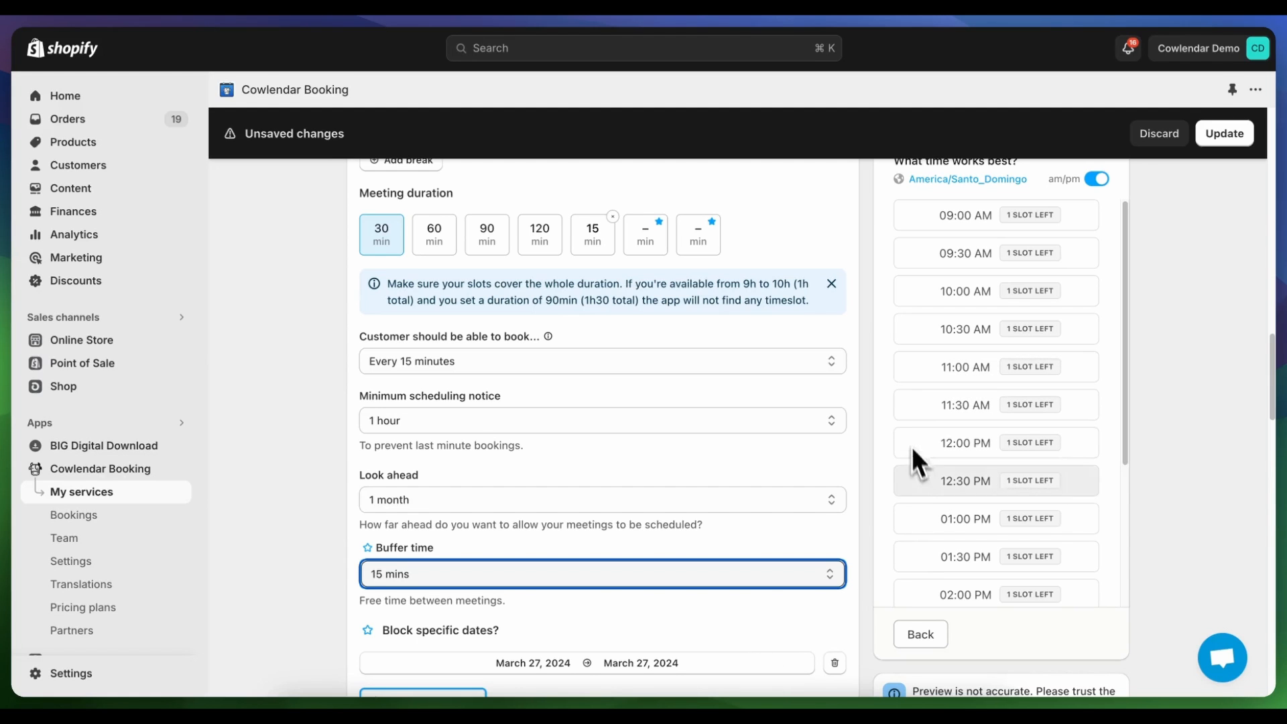
left_click(830, 575)
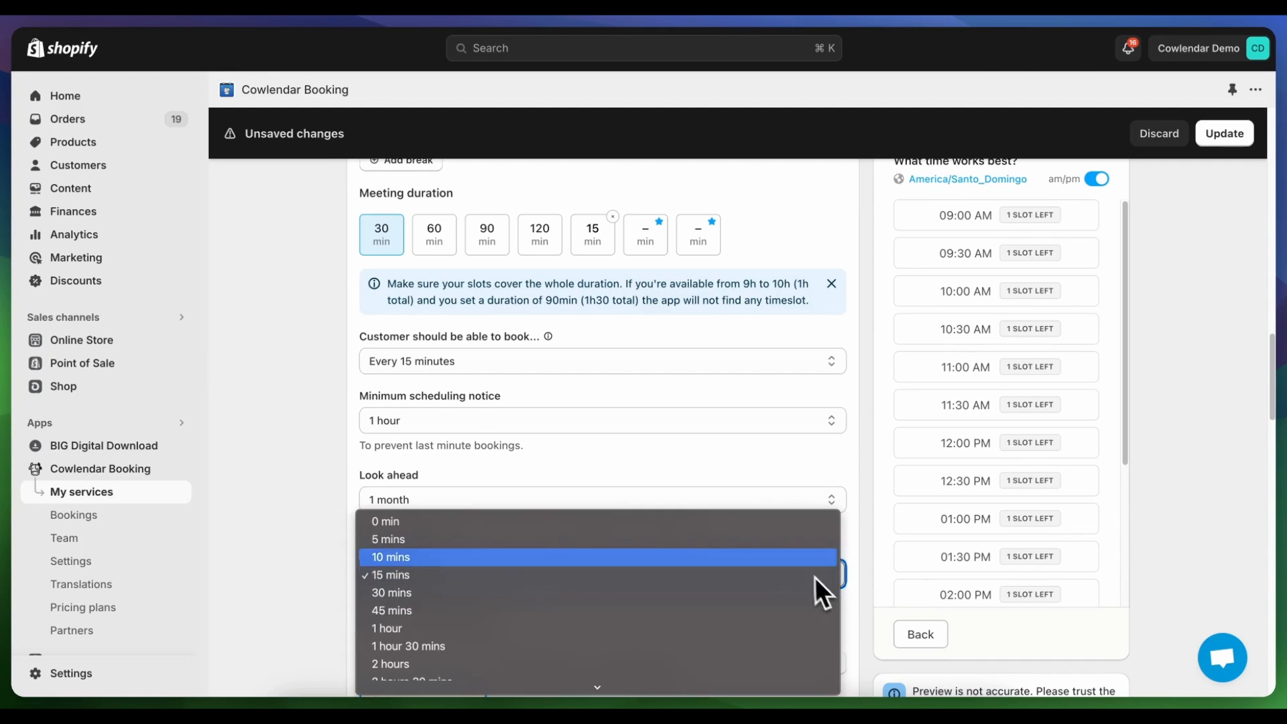
left_click(786, 523)
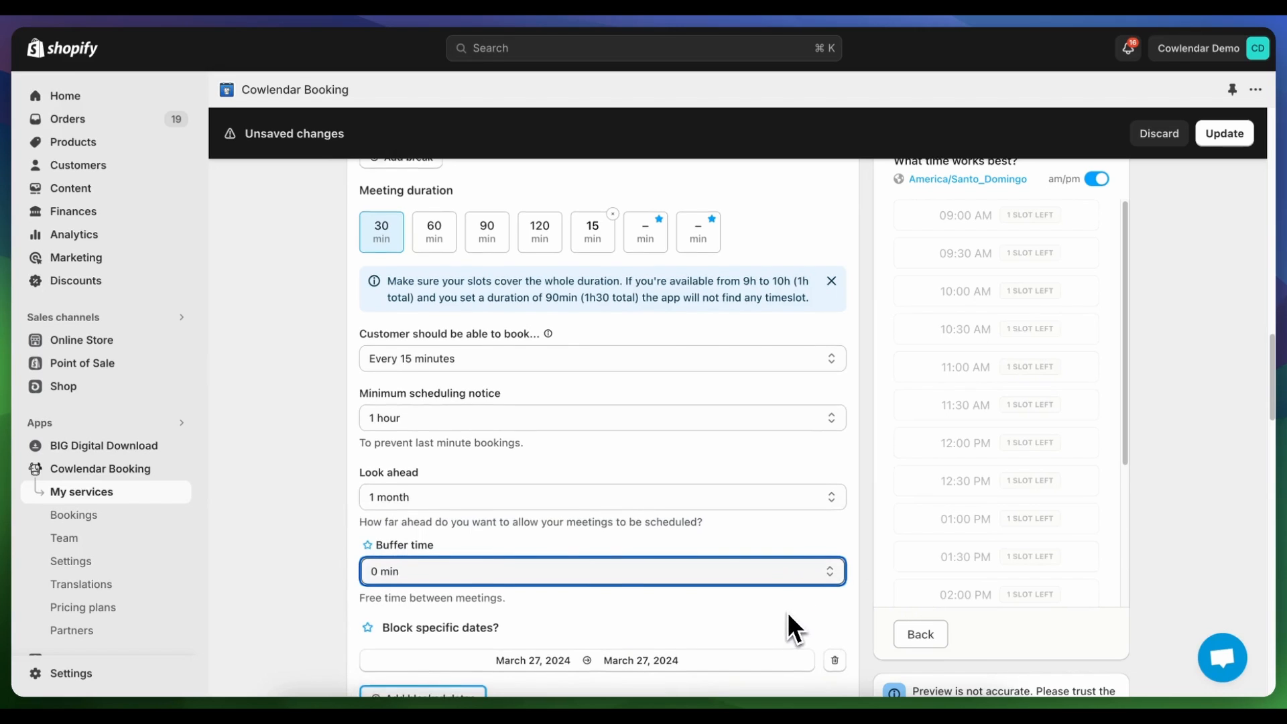
scroll(787, 610, "down", 1)
scroll(787, 610, "down", 1)
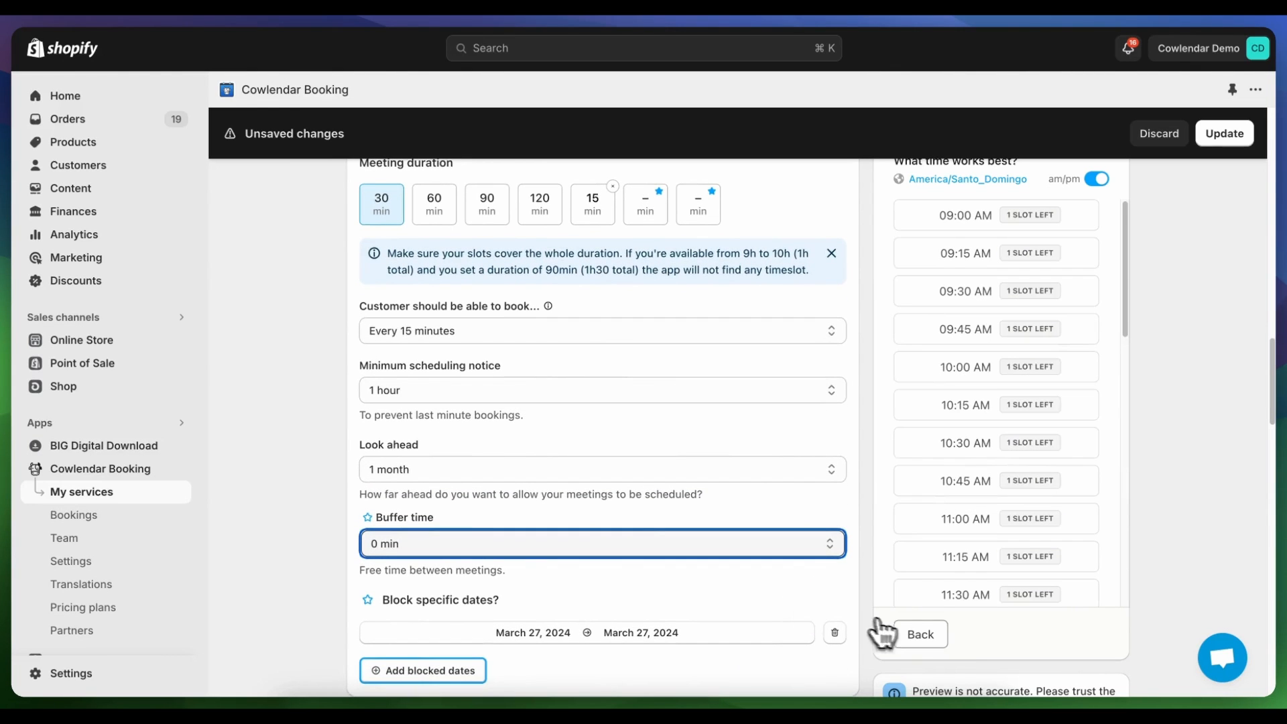
Return the preview to the calendar and check March 2024 against the blocked date of March 27
left_click(917, 635)
scroll(838, 622, "down", 1)
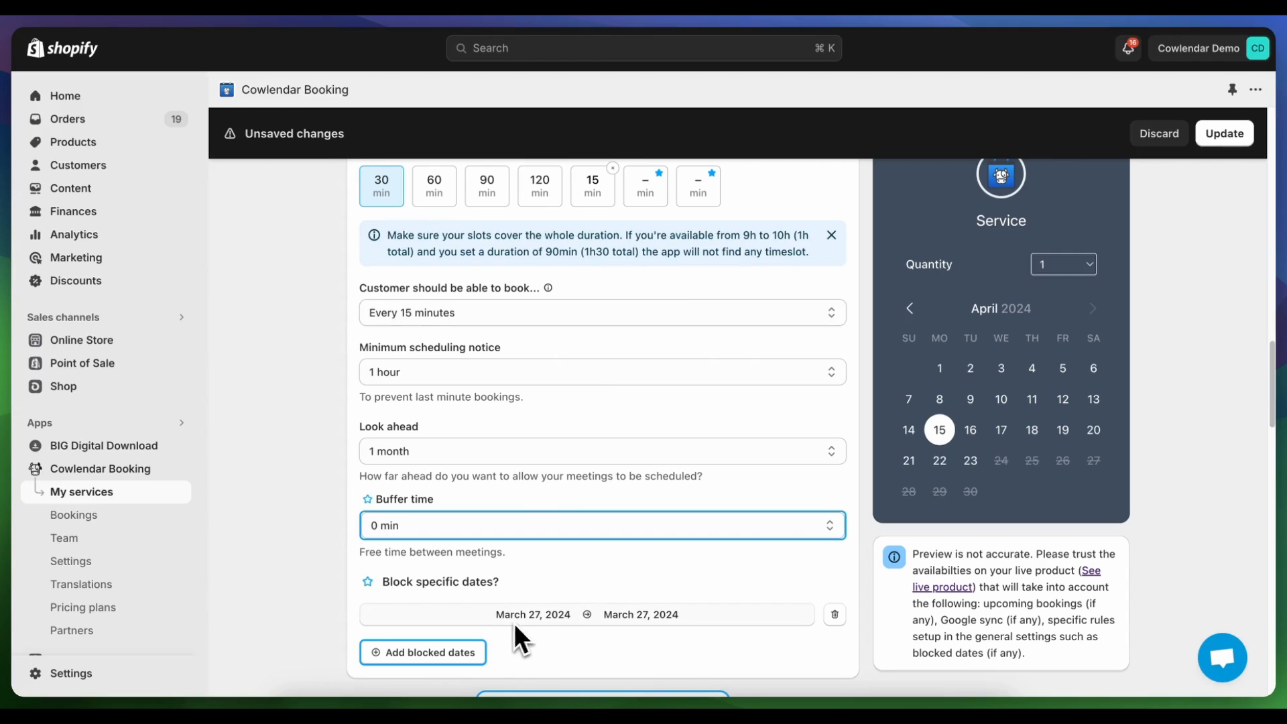
left_click(910, 310)
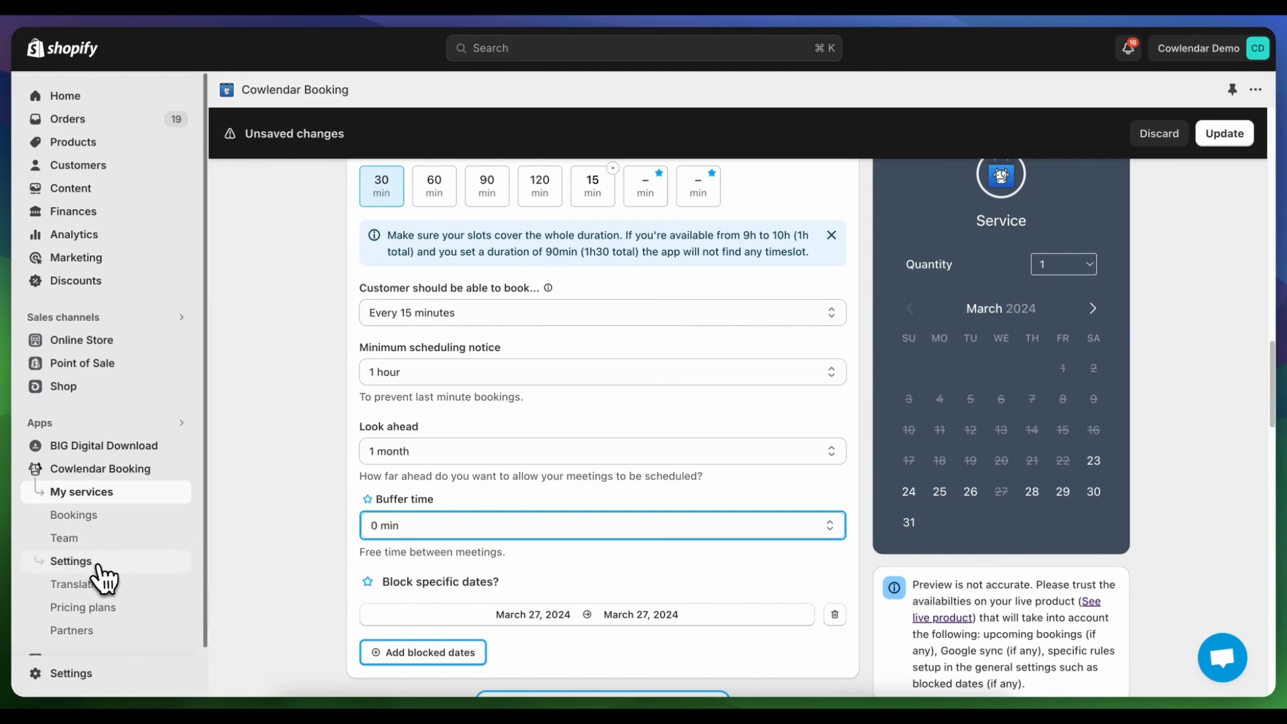
scroll(462, 624, "down", 1)
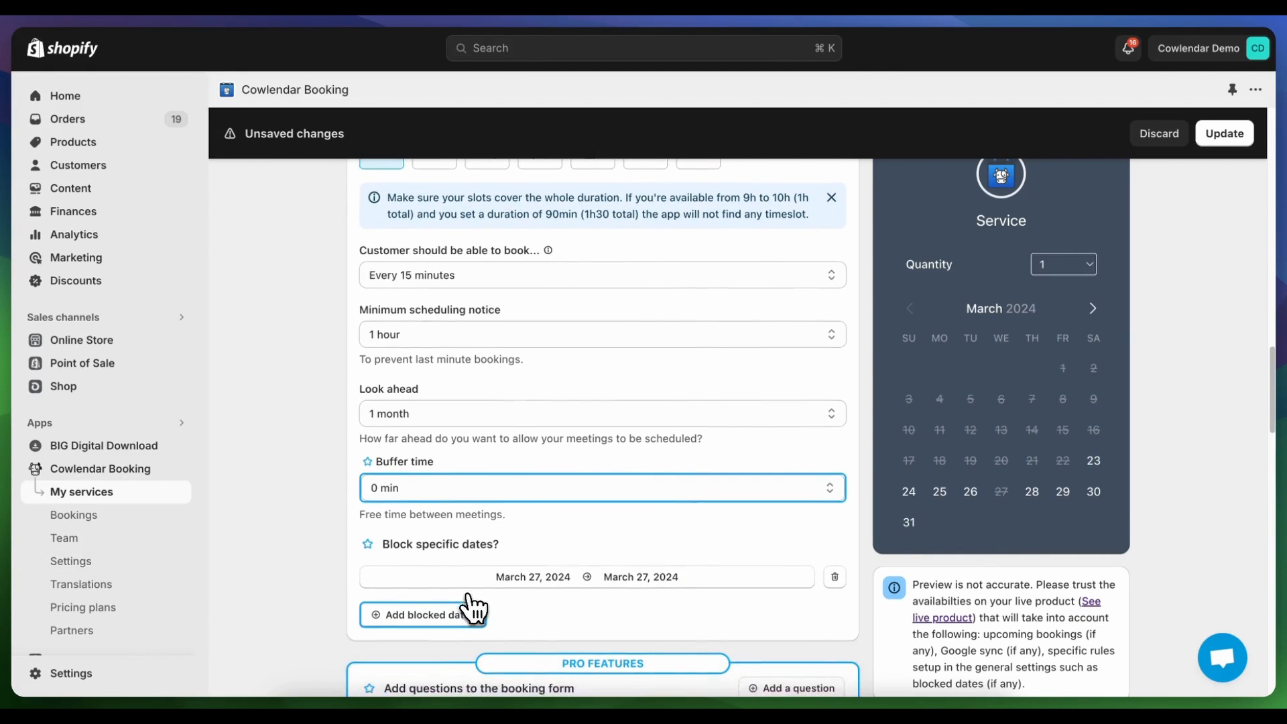
Review the booking form's contact information options, keeping Email
scroll(469, 604, "down", 5)
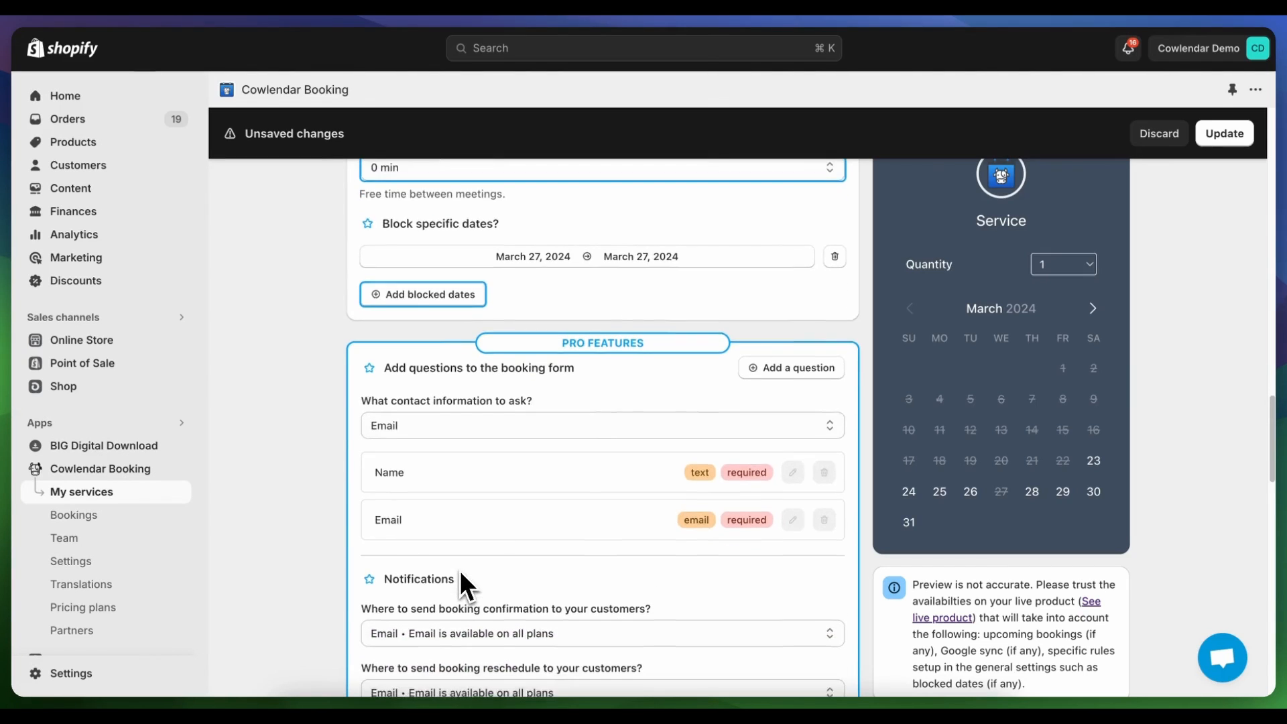
scroll(460, 576, "down", 2)
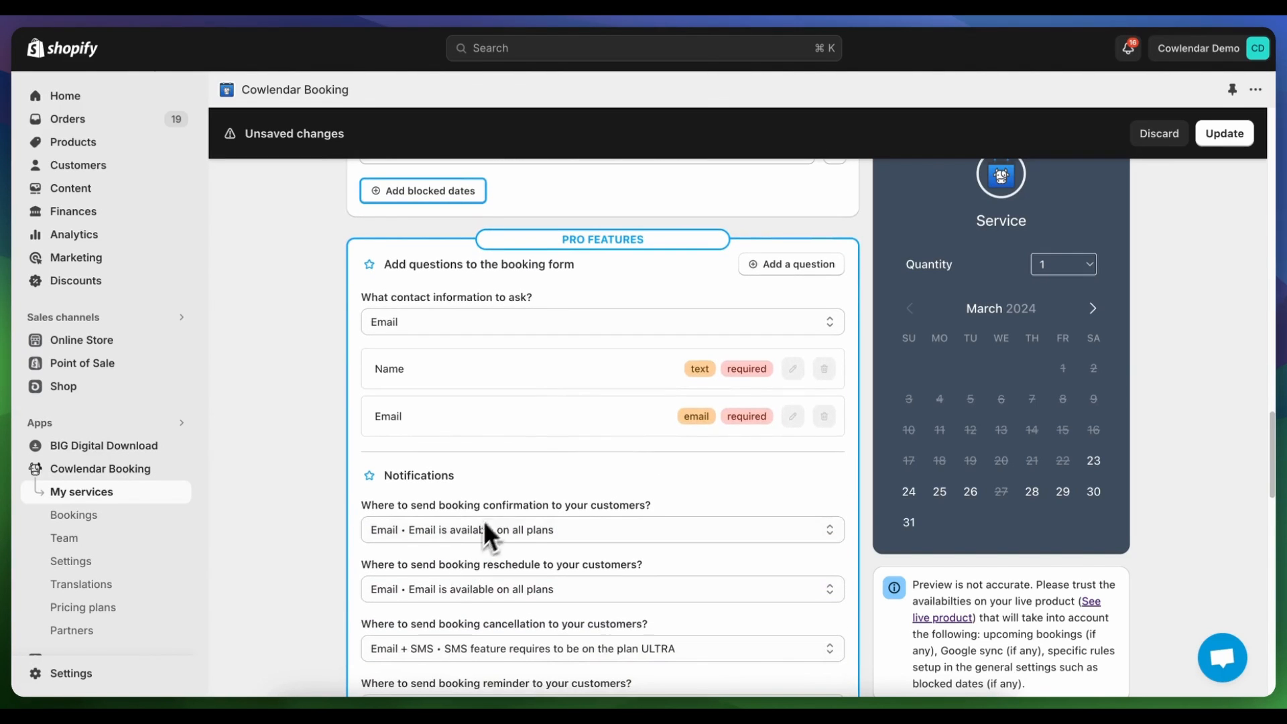
left_click(522, 325)
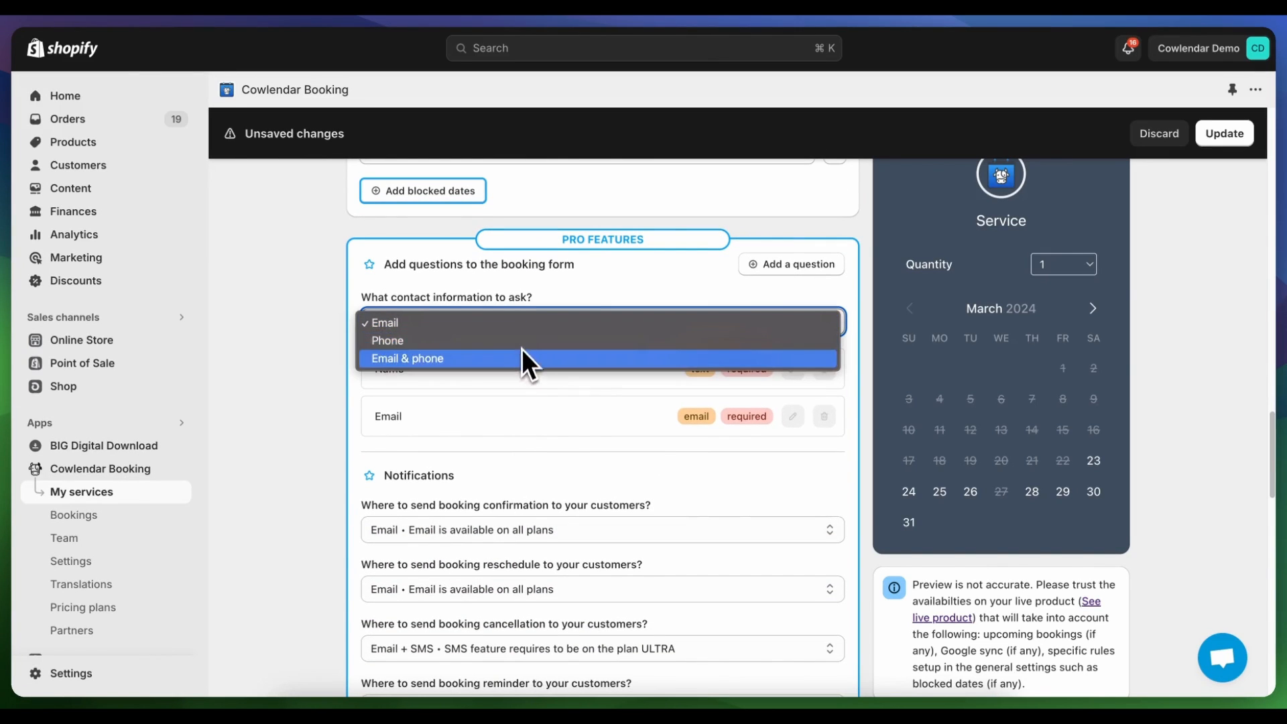
left_click(627, 323)
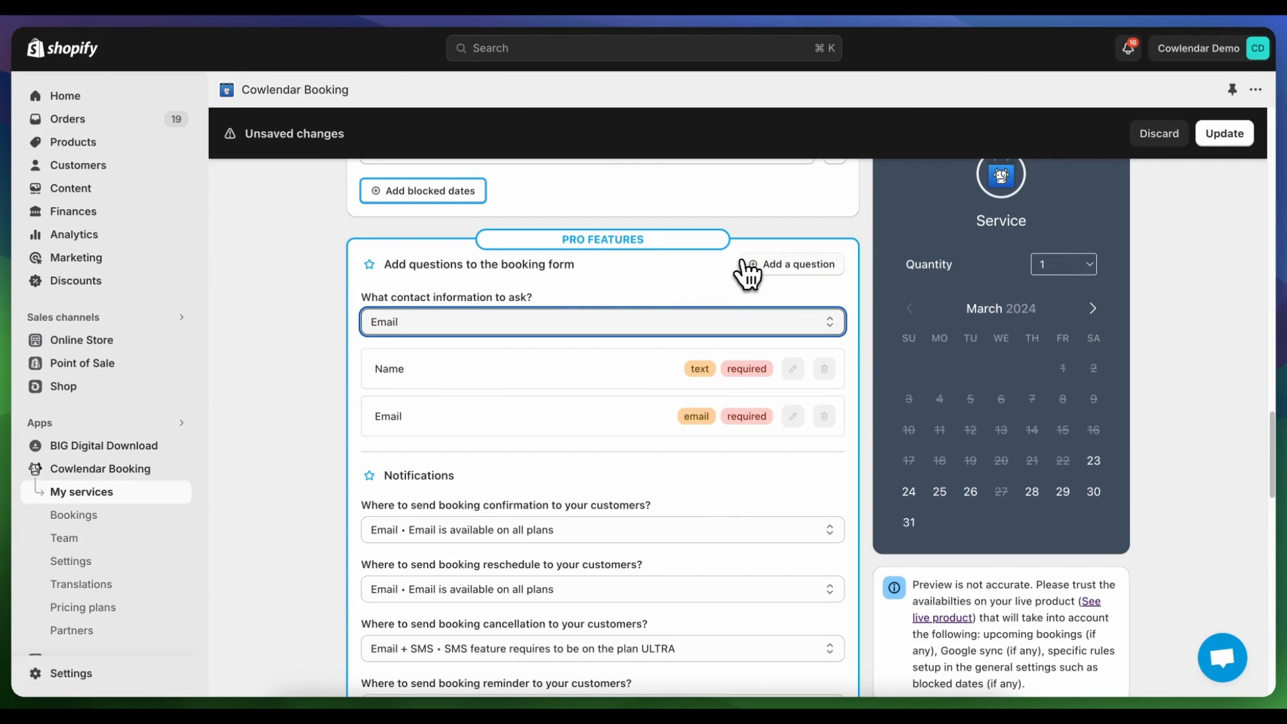
Review the field types offered for a new booking form question, and close its configuration without saving
left_click(842, 277)
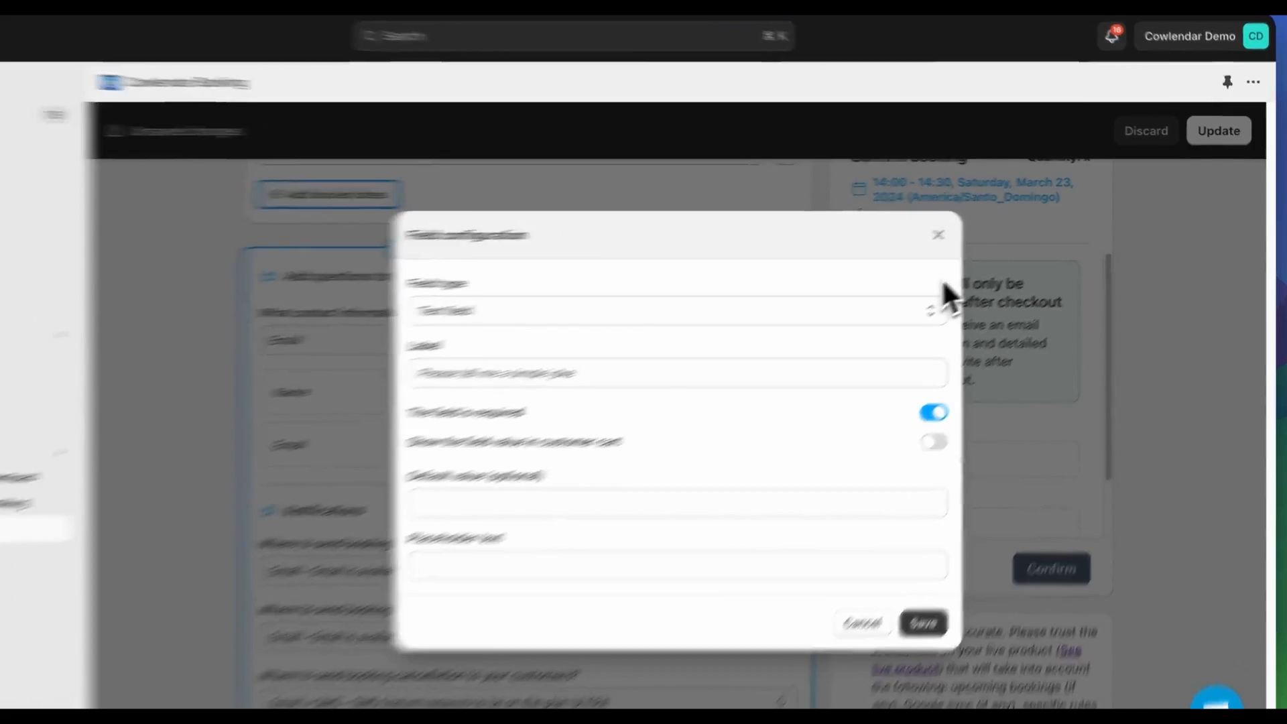
left_click(972, 293)
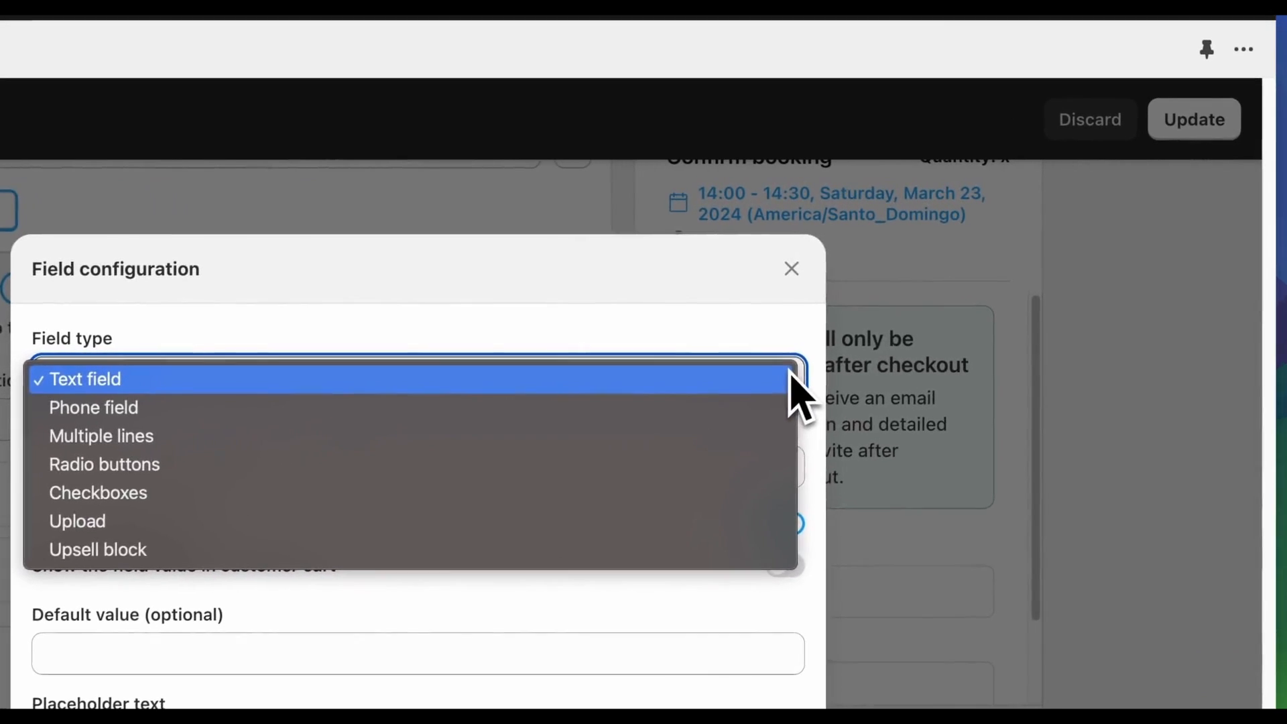
left_click(793, 354)
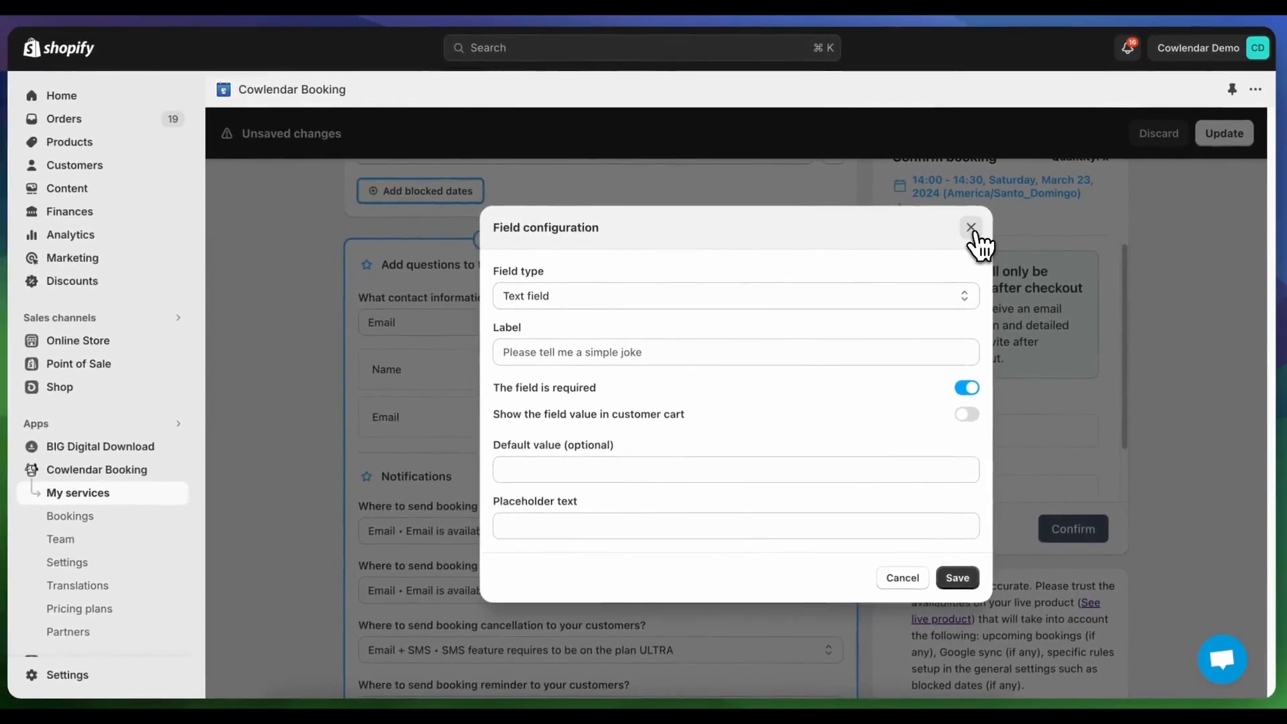
left_click(880, 250)
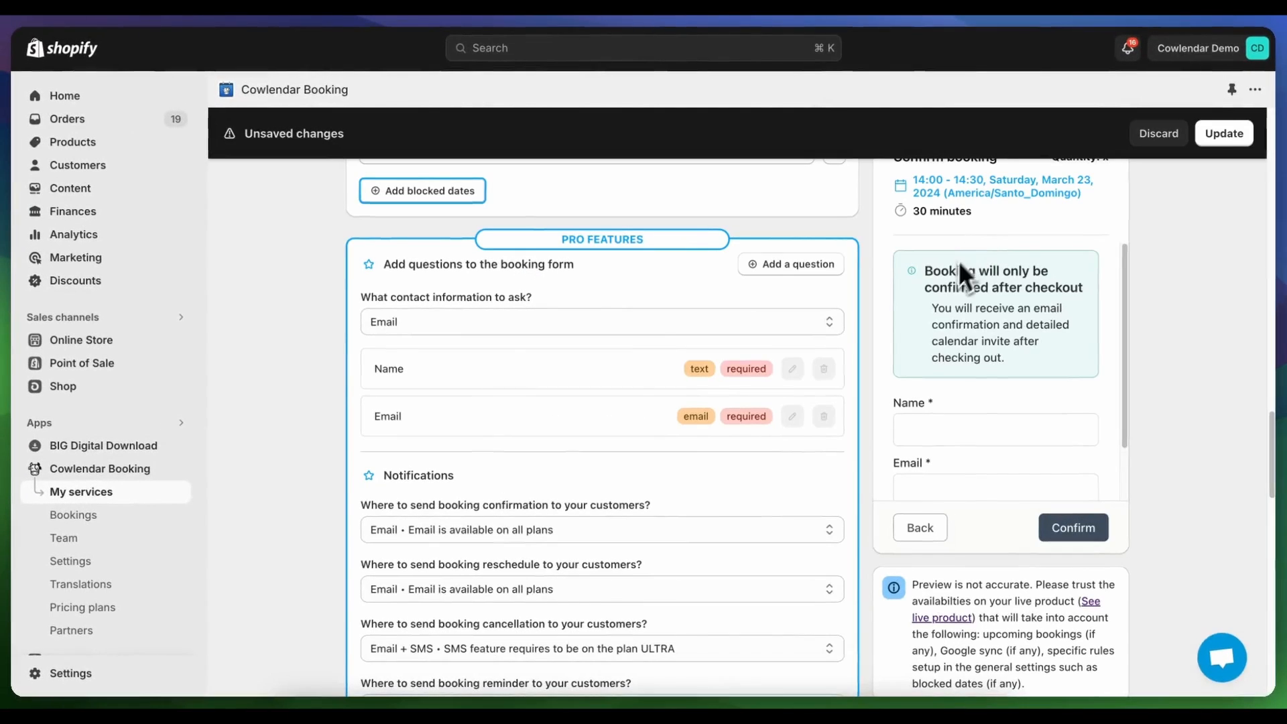
Keep Email for booking reschedule notifications and set customer booking reminders to be sent by SMS
scroll(665, 543, "down", 3)
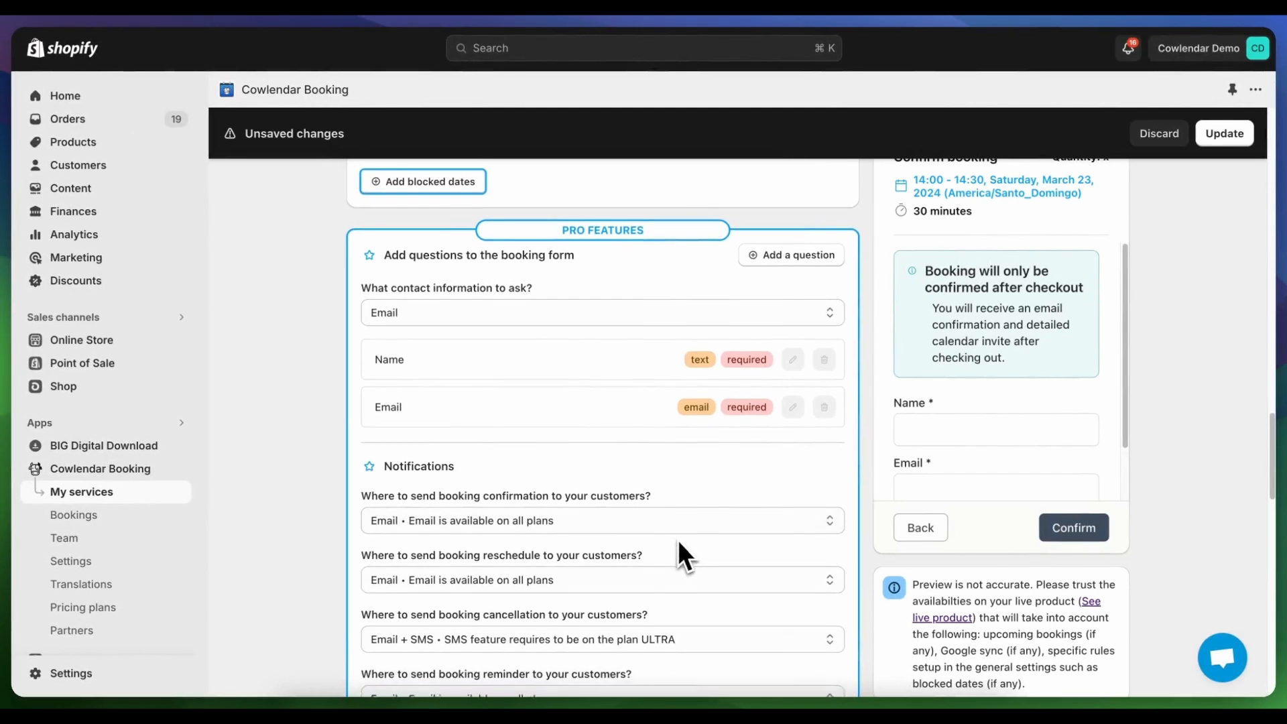
left_click(696, 500)
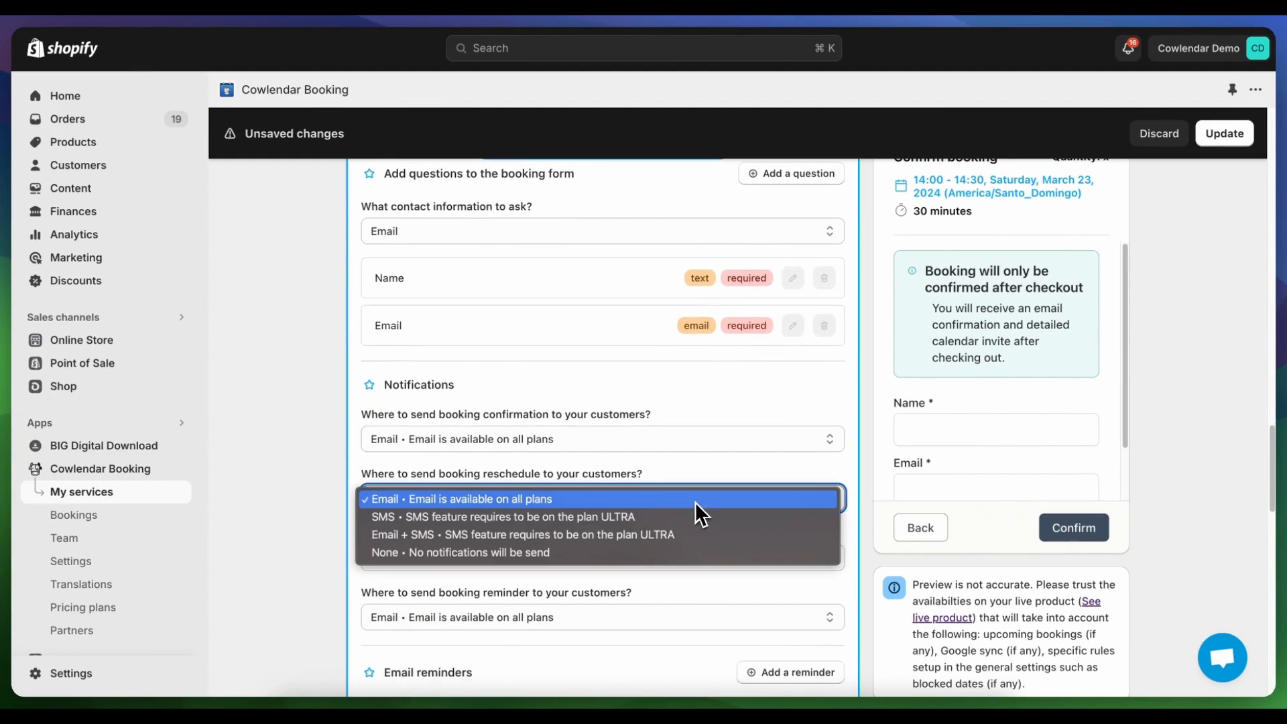
left_click(690, 583)
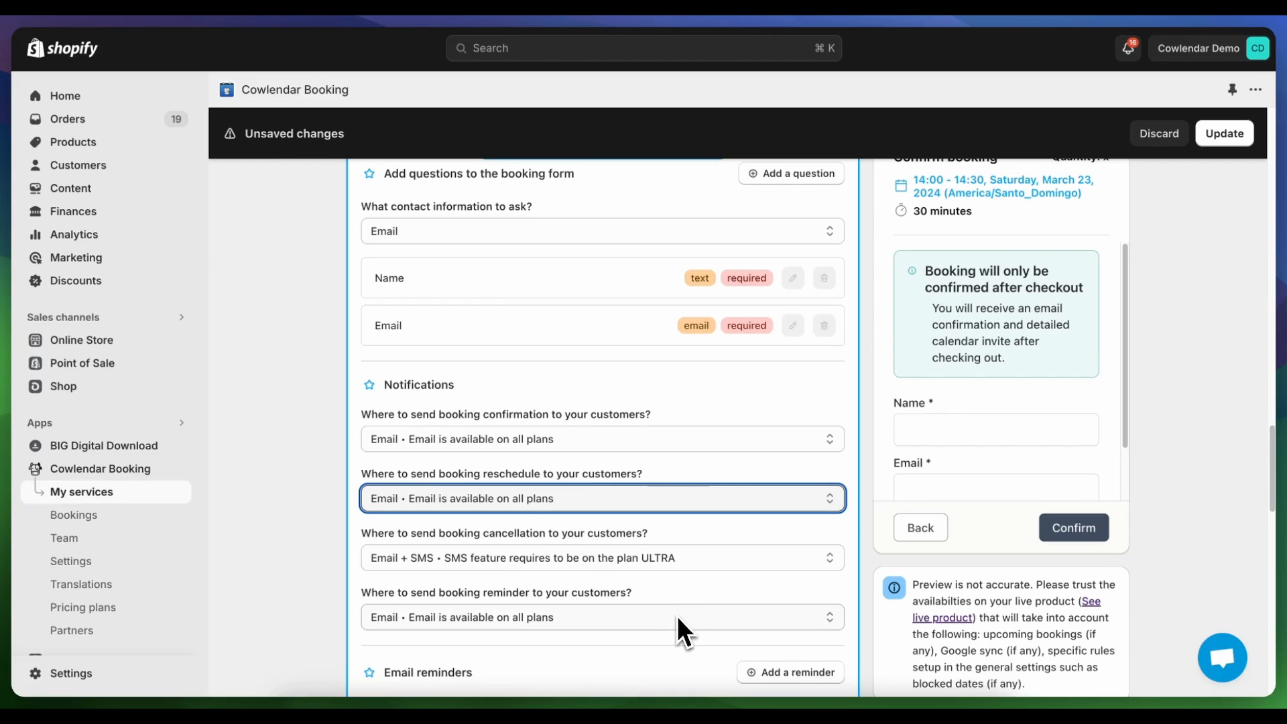
left_click(677, 617)
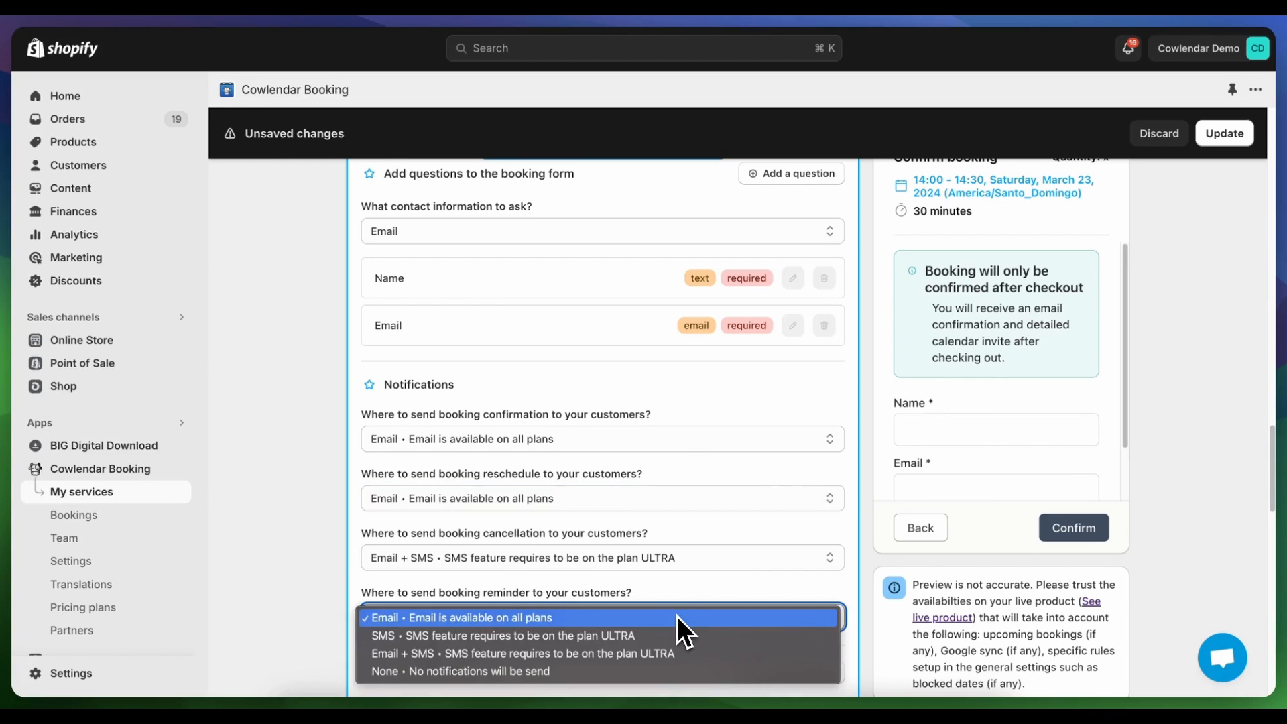
left_click(675, 637)
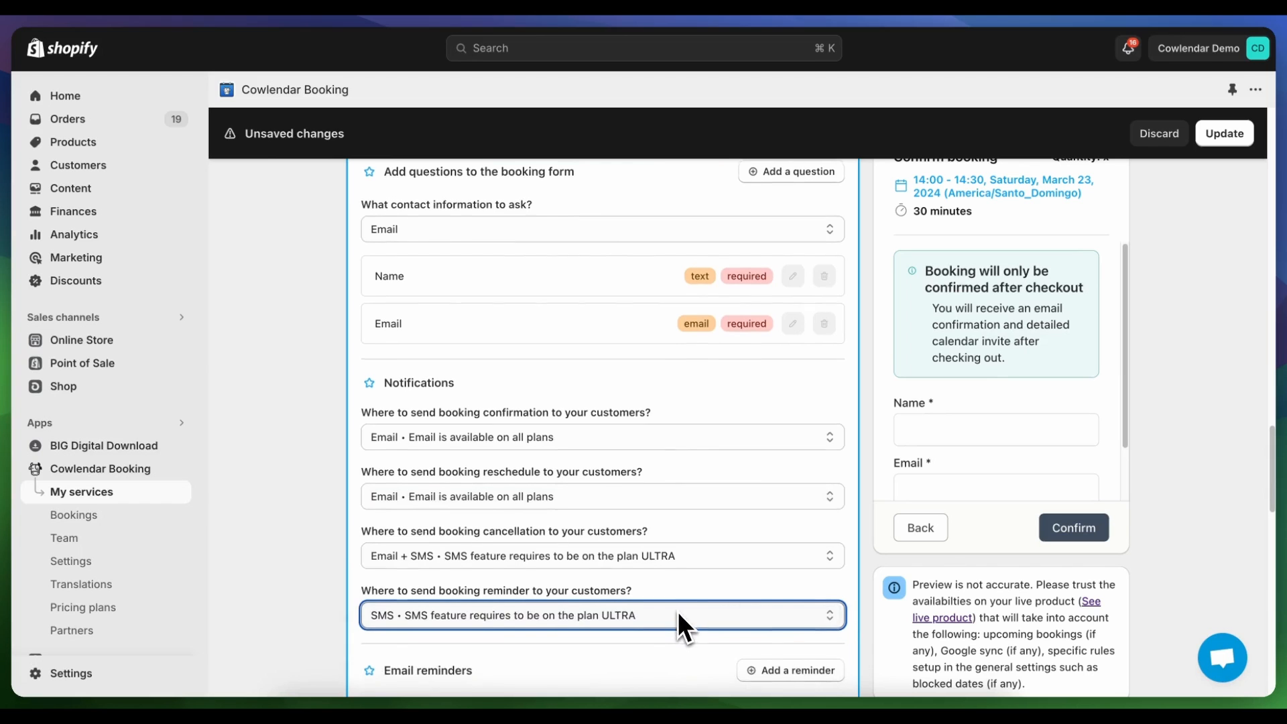
Add two email reminders for the service, at 24 hours and 2 hours
scroll(678, 612, "down", 5)
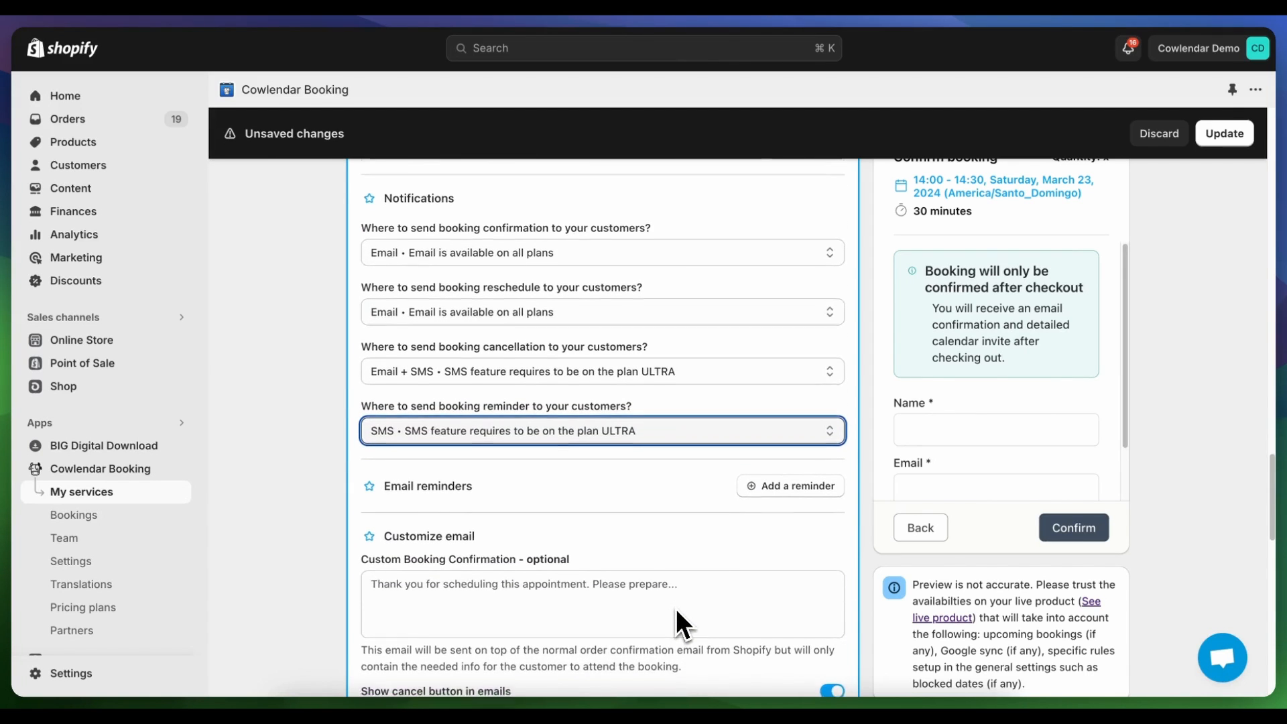
scroll(676, 609, "down", 1)
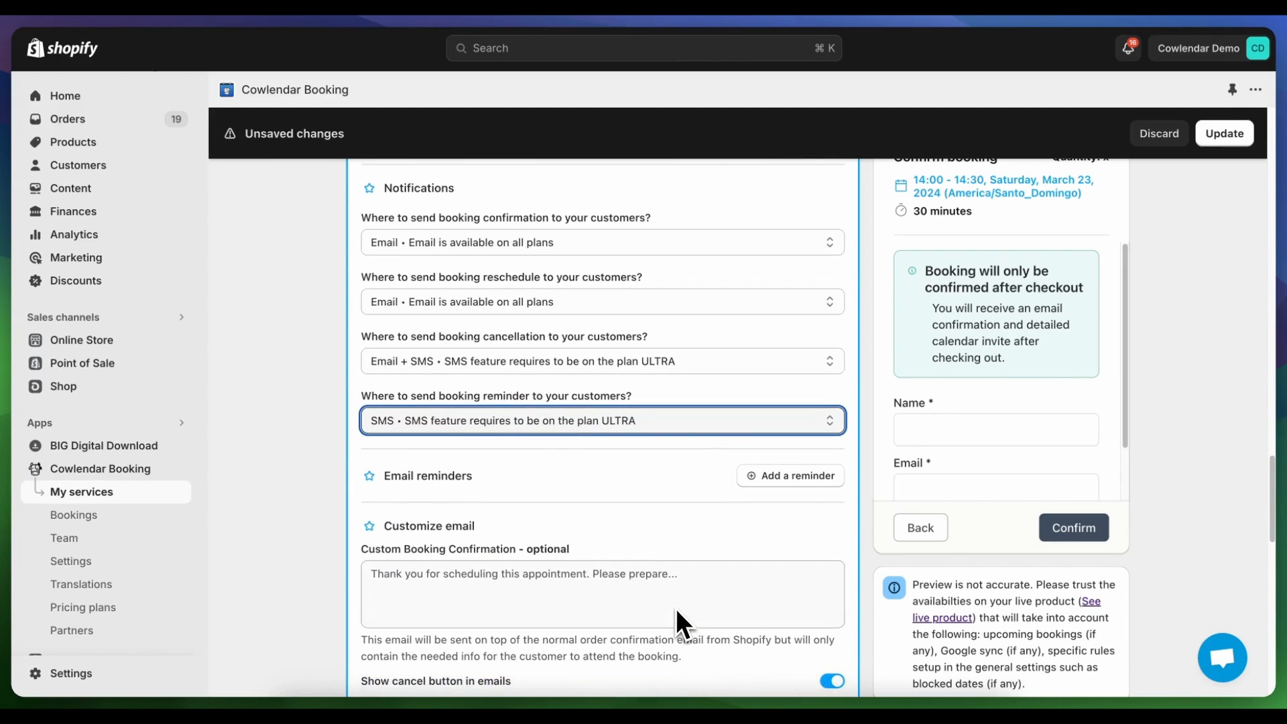
left_click(791, 494)
left_click(793, 493)
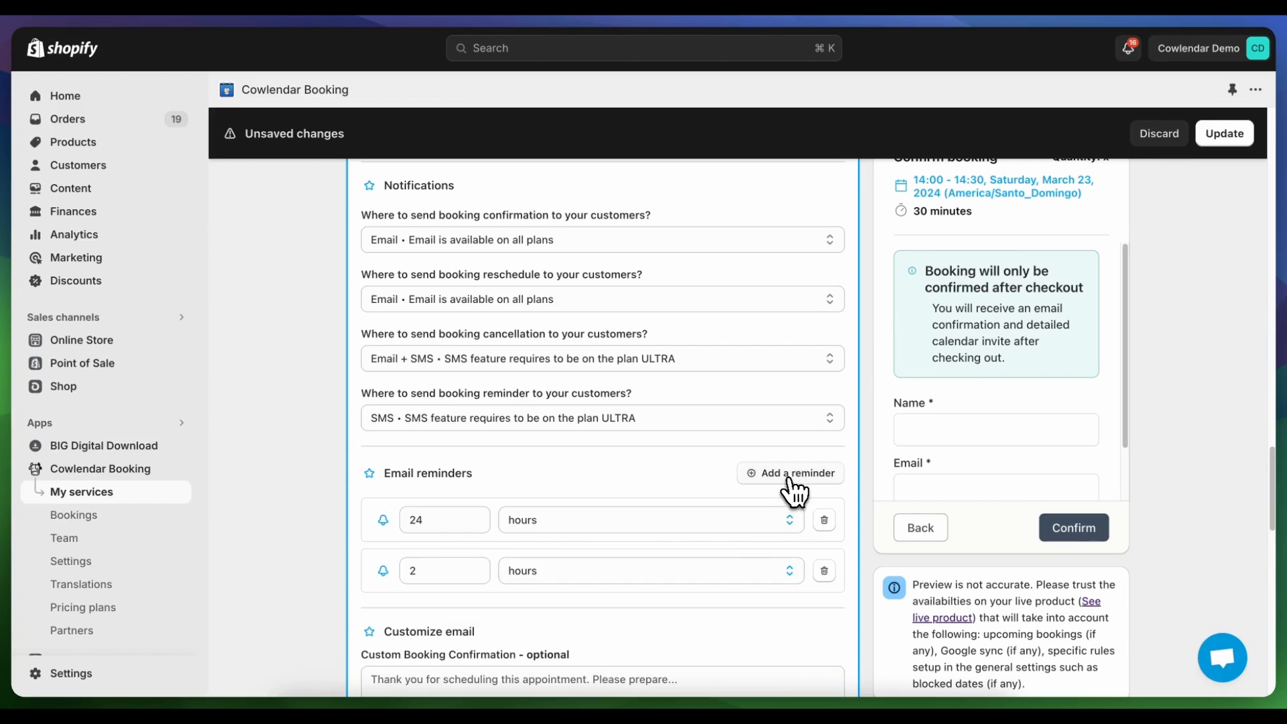
Add a third email reminder at 30 minutes and enter "Custom text" as the custom booking confirmation message
left_click(791, 489)
scroll(779, 489, "down", 1)
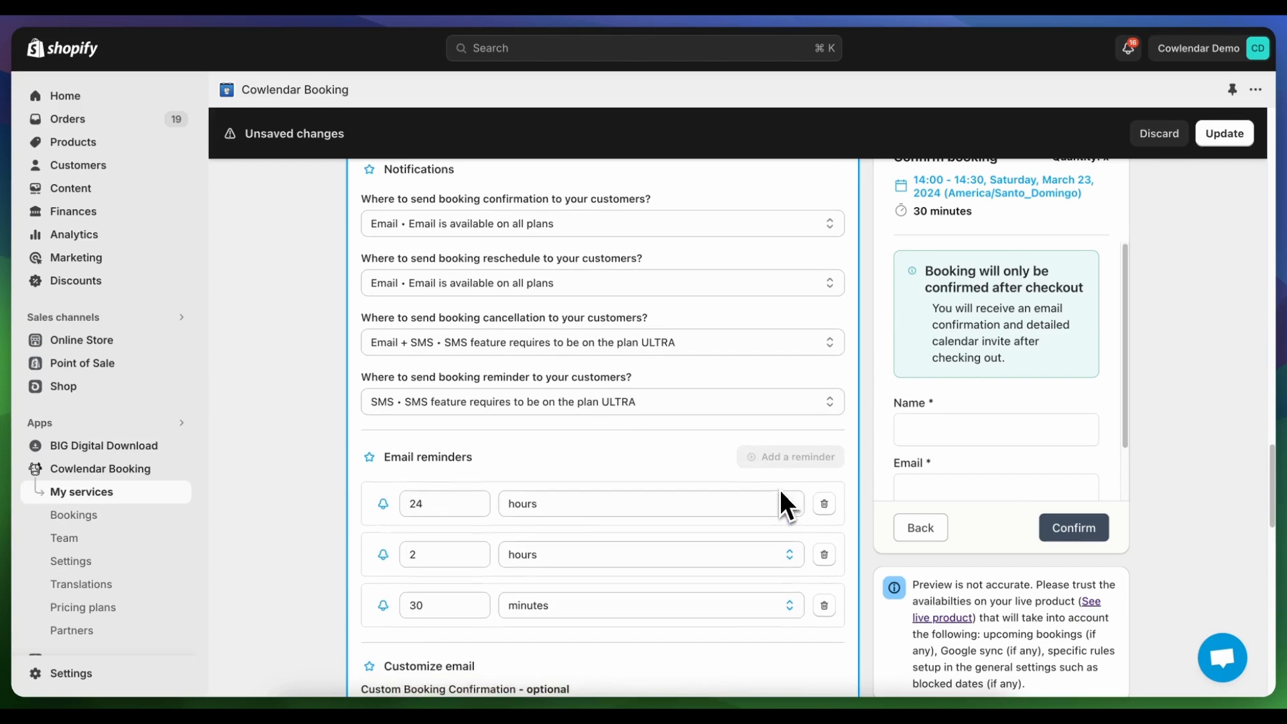
scroll(780, 505, "down", 5)
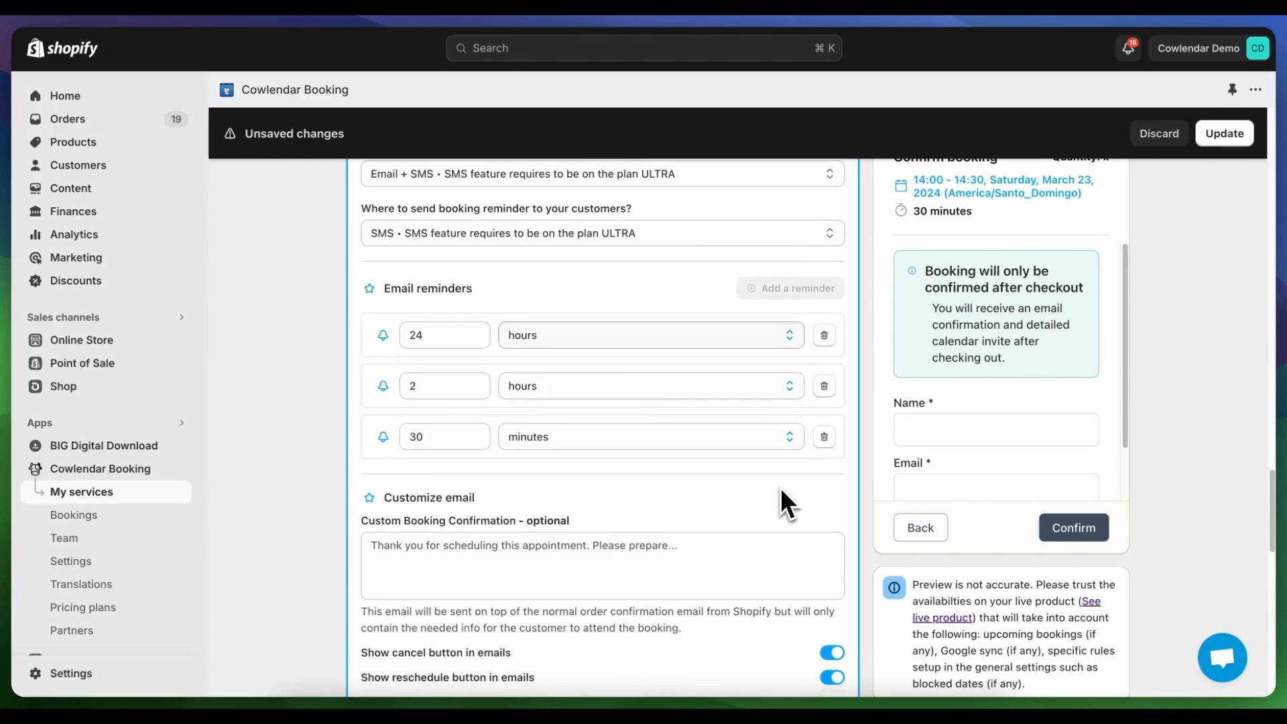
scroll(780, 488, "down", 3)
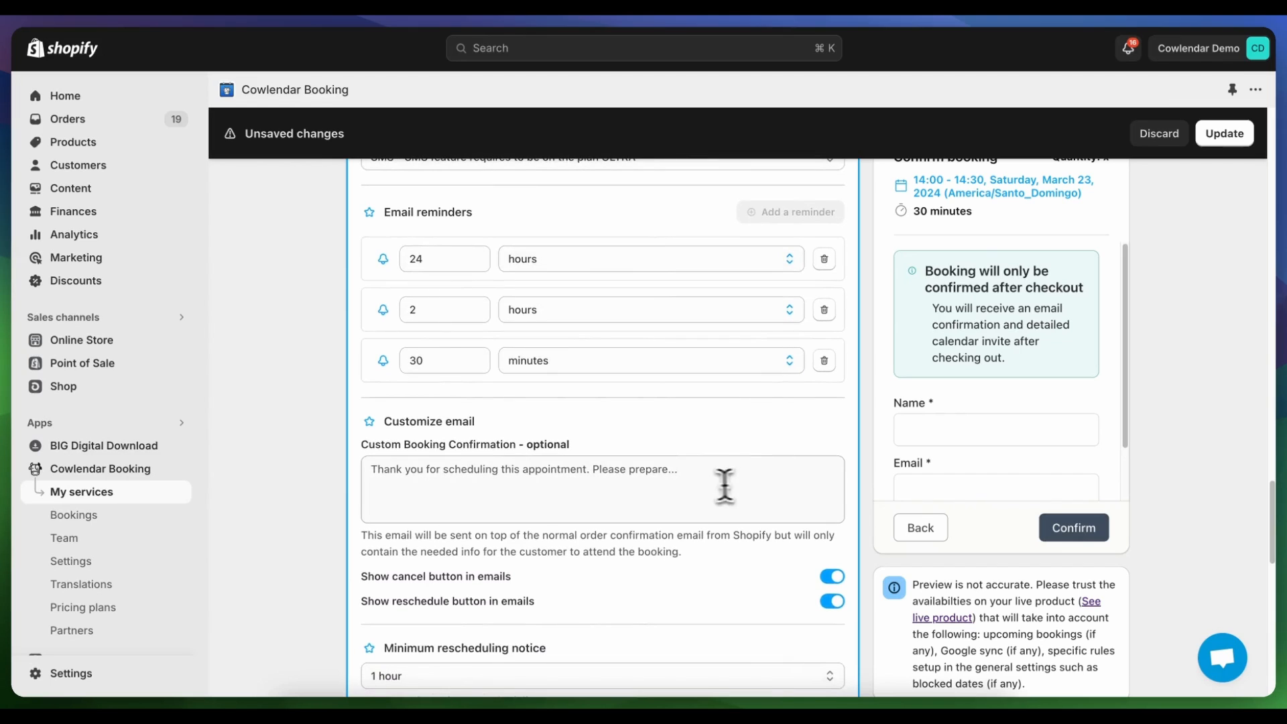
left_click(698, 485)
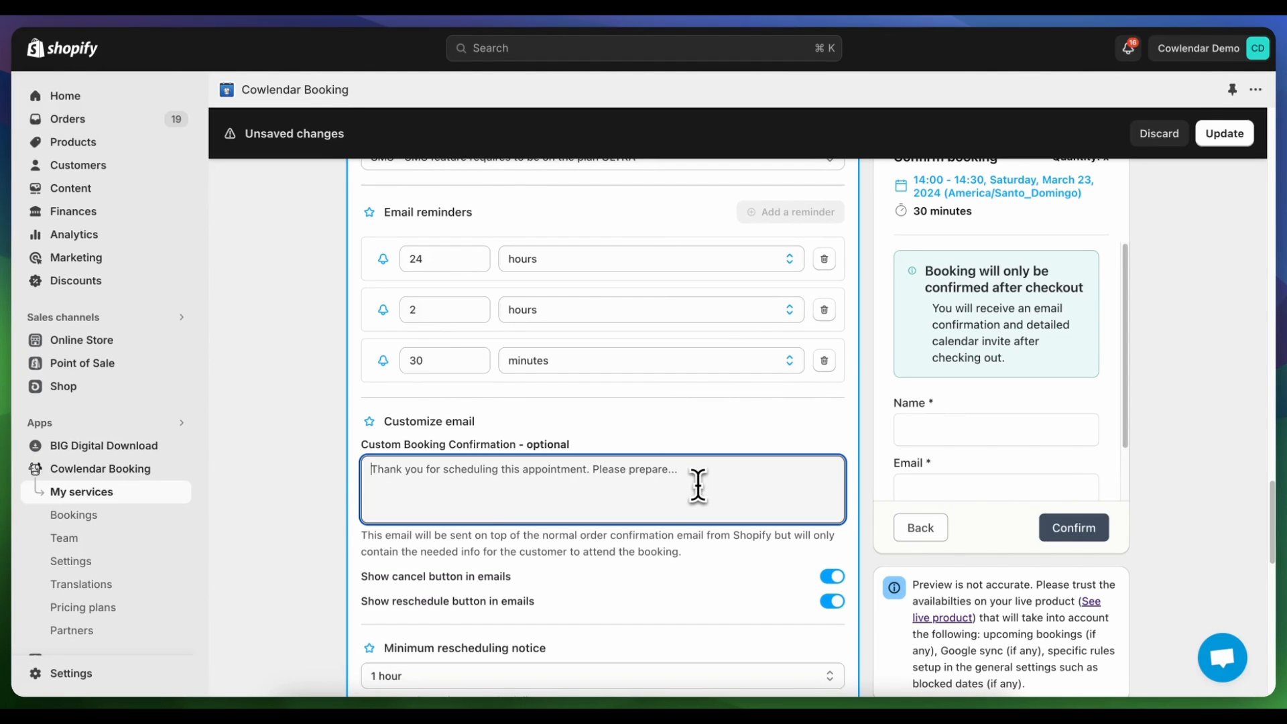
type("Custom text")
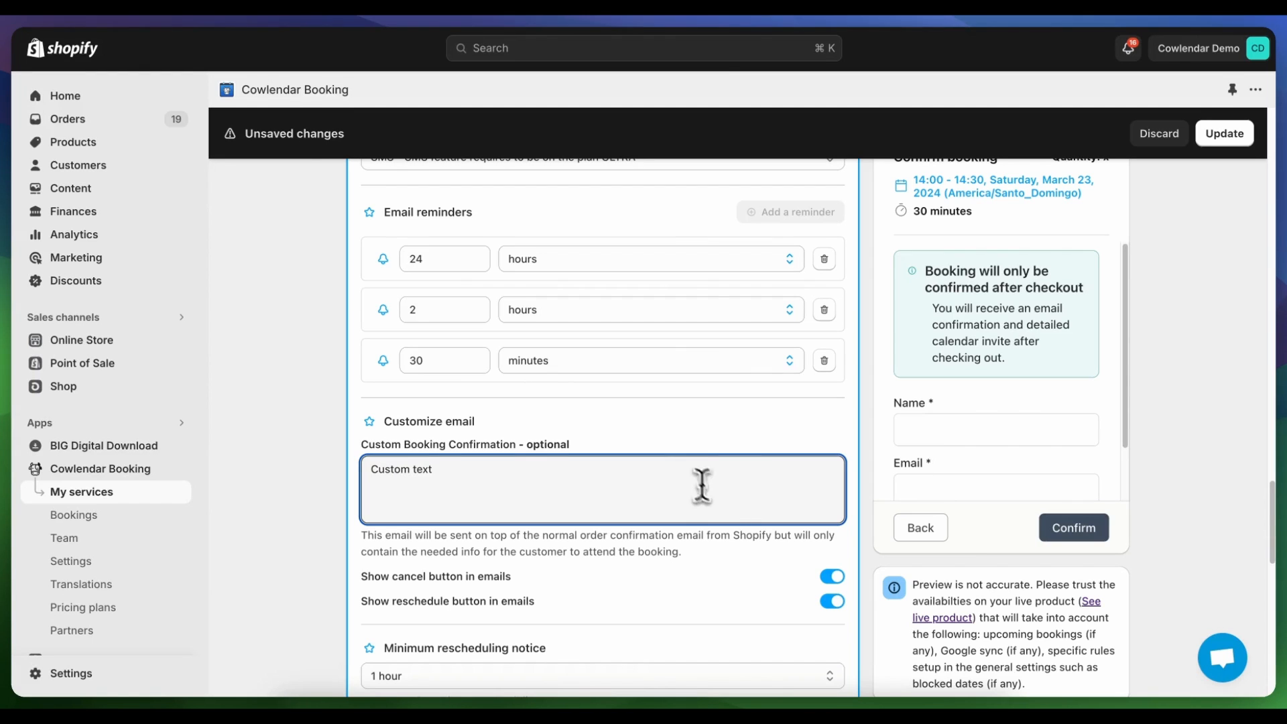
Review the minimum rescheduling and cancelling notices and the daily booking limit, and save the service's changes
scroll(830, 603, "down", 3)
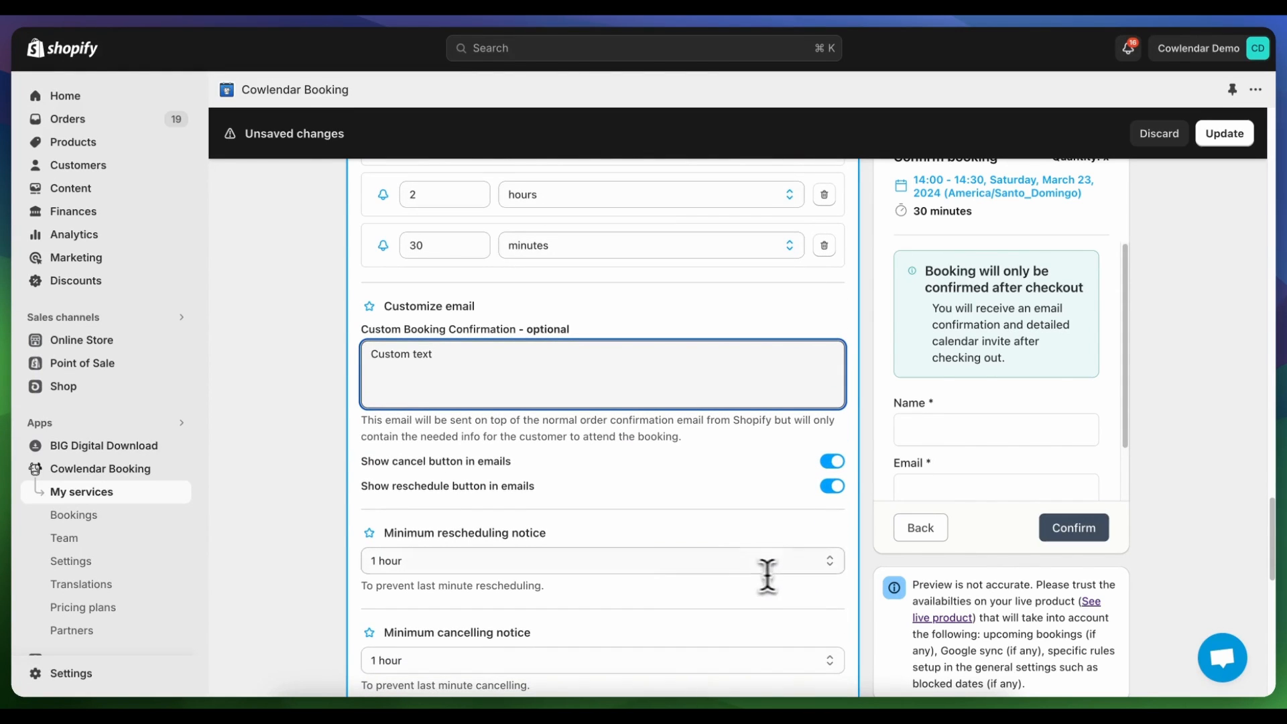
scroll(771, 590, "down", 3)
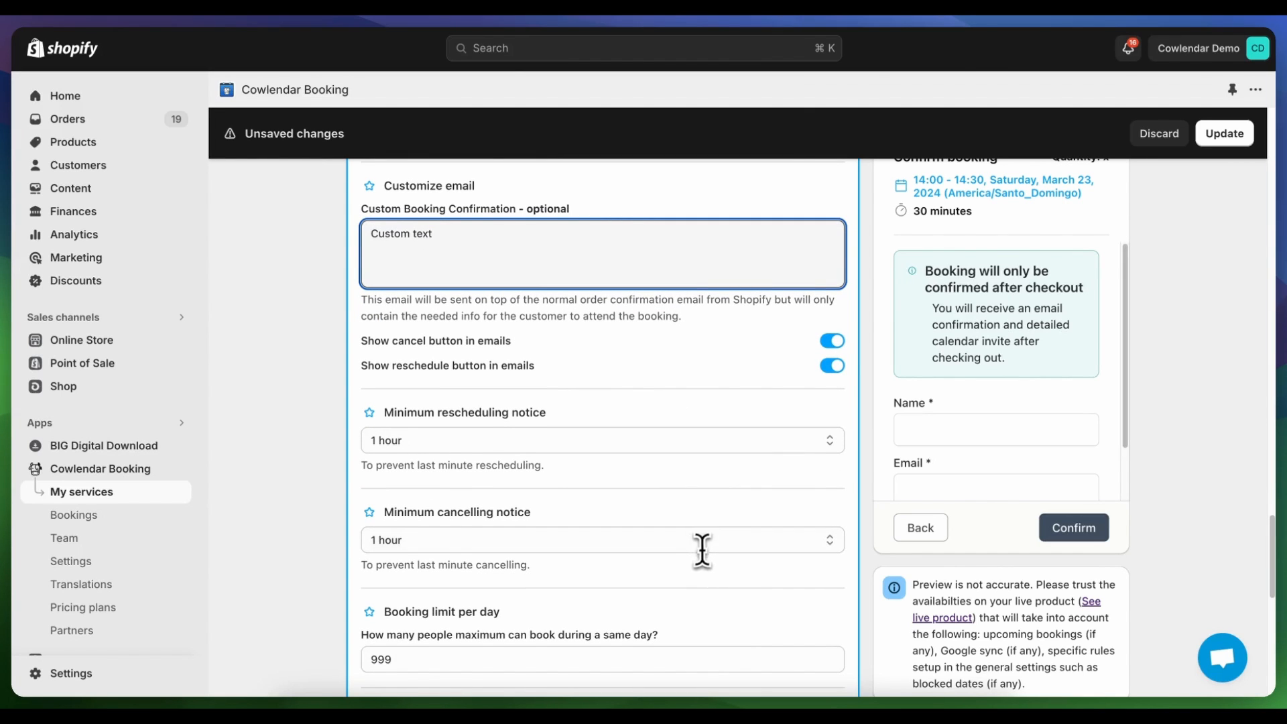
scroll(704, 546, "down", 1)
scroll(710, 546, "down", 4)
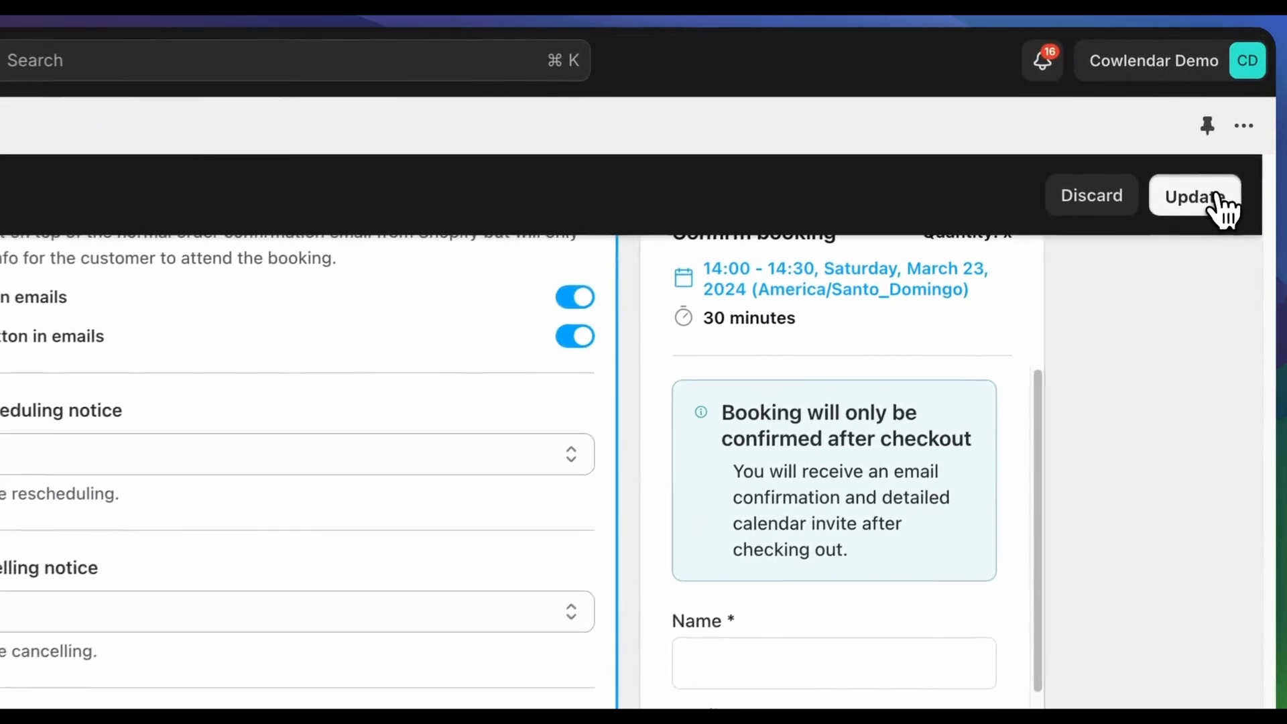
left_click(1227, 138)
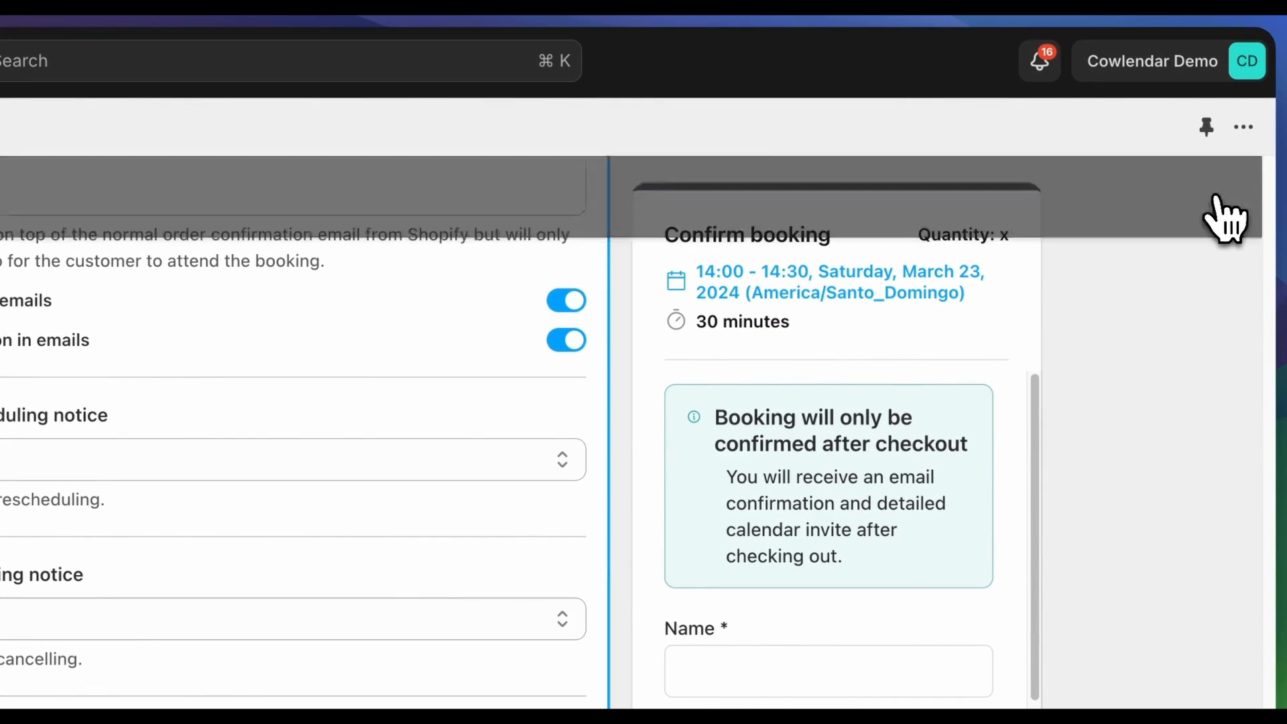